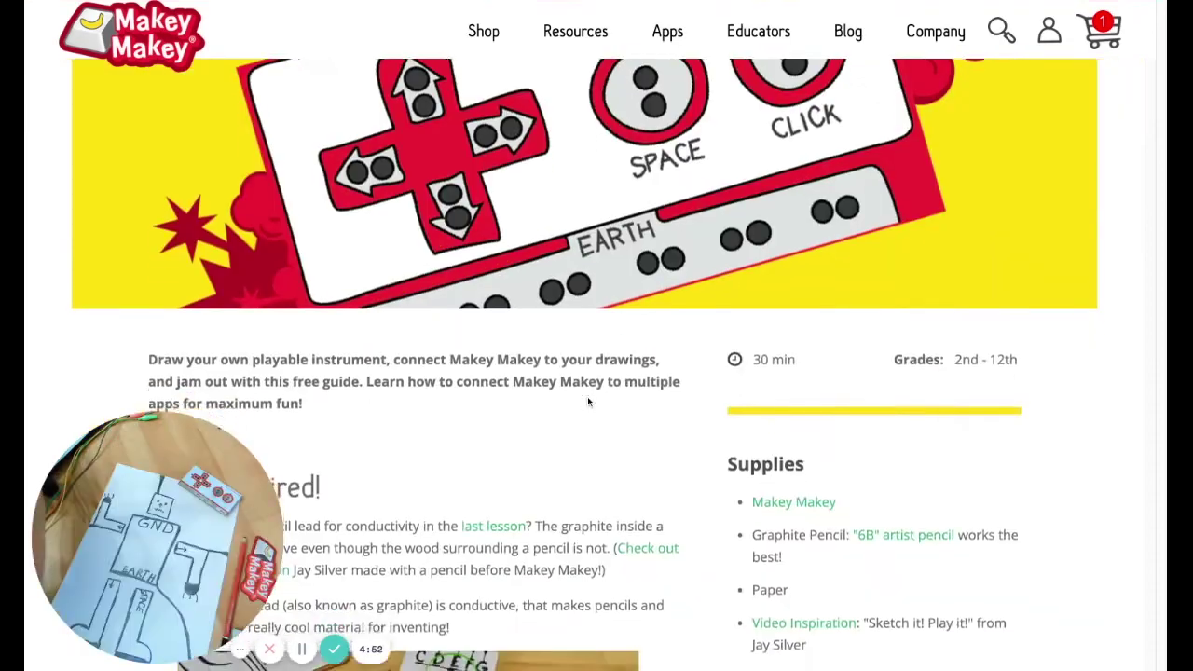
# - Scroll past the pencil and drawing tips to the Connecting to Apps section with Piano and MK-1
pyautogui.scroll(-5, 587, 396)
pyautogui.scroll(-15, 587, 402)
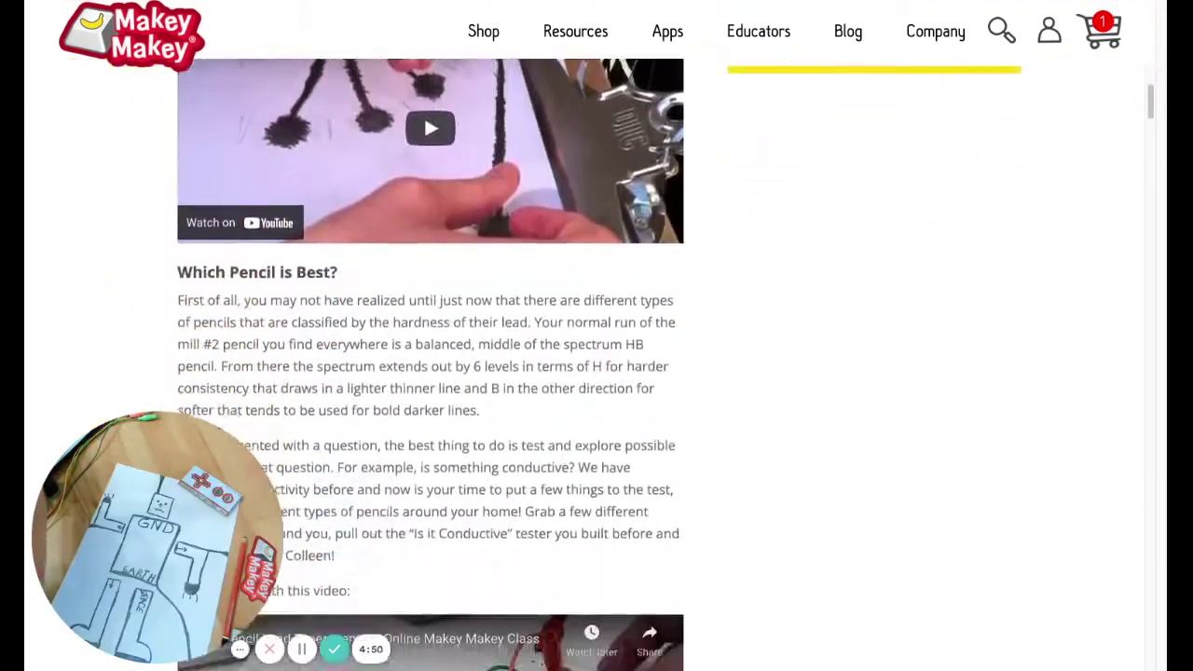
pyautogui.scroll(-7, 431, 357)
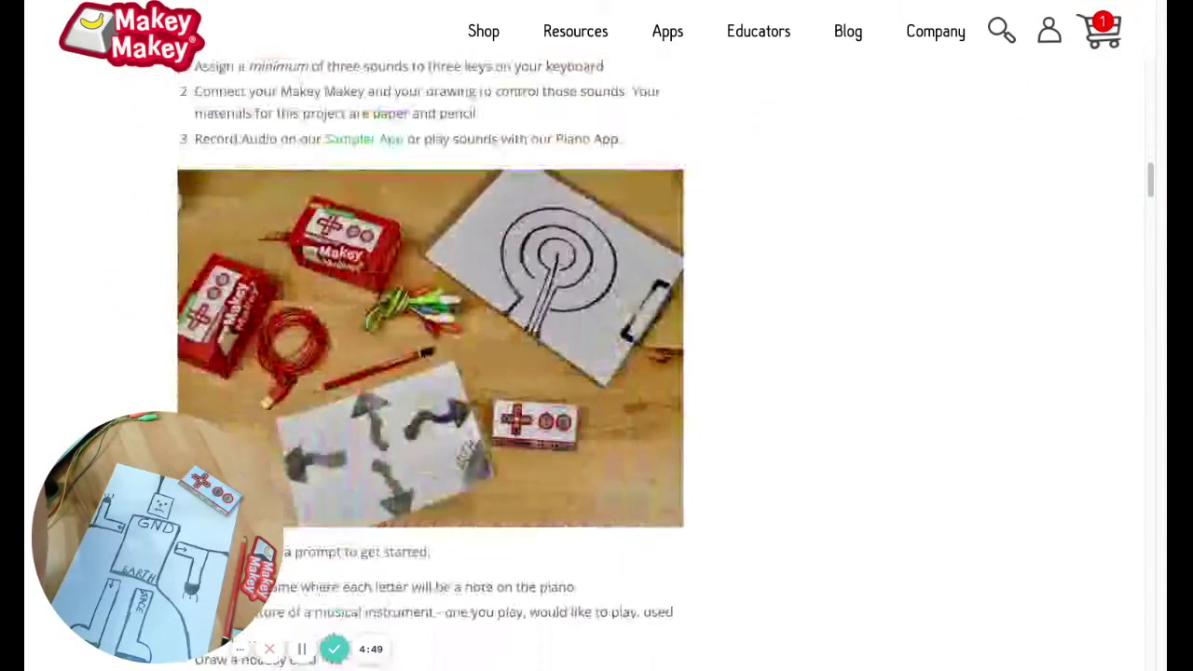
pyautogui.scroll(2, 431, 357)
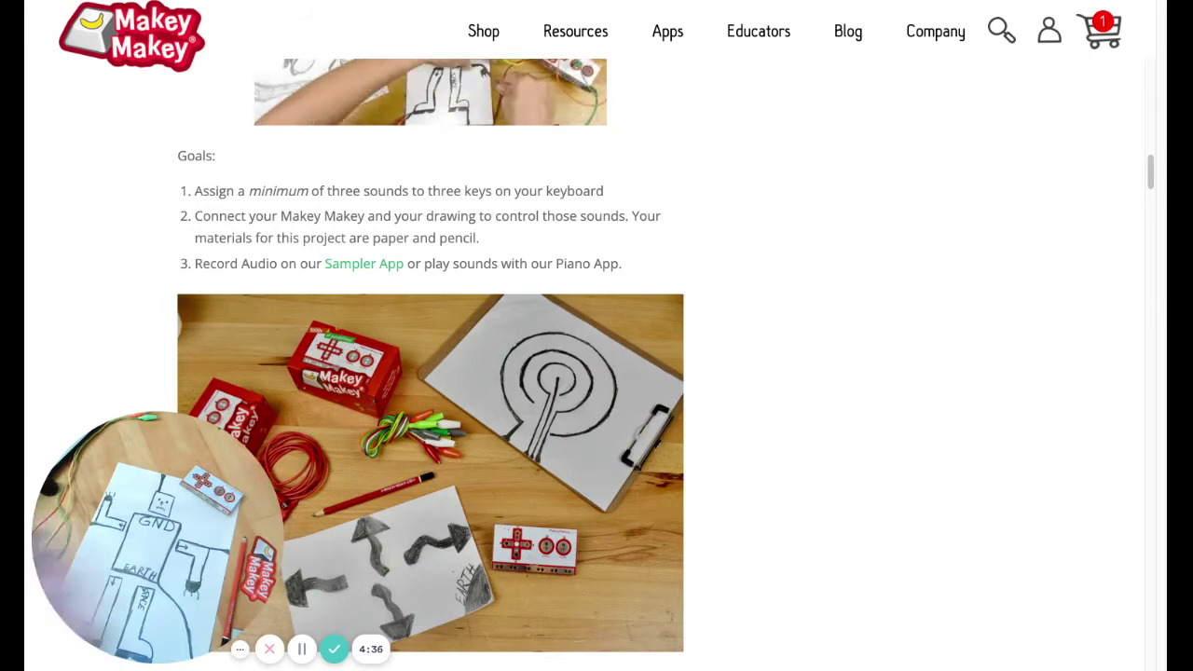
pyautogui.scroll(-15, 733, 363)
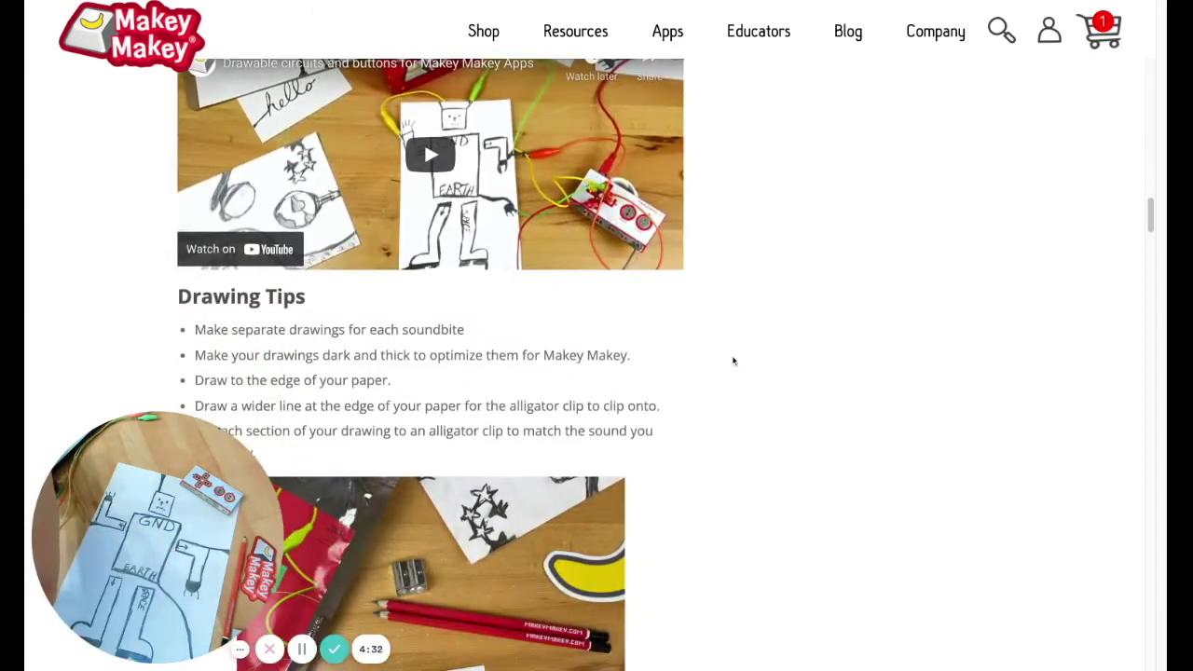
pyautogui.scroll(-3, 733, 367)
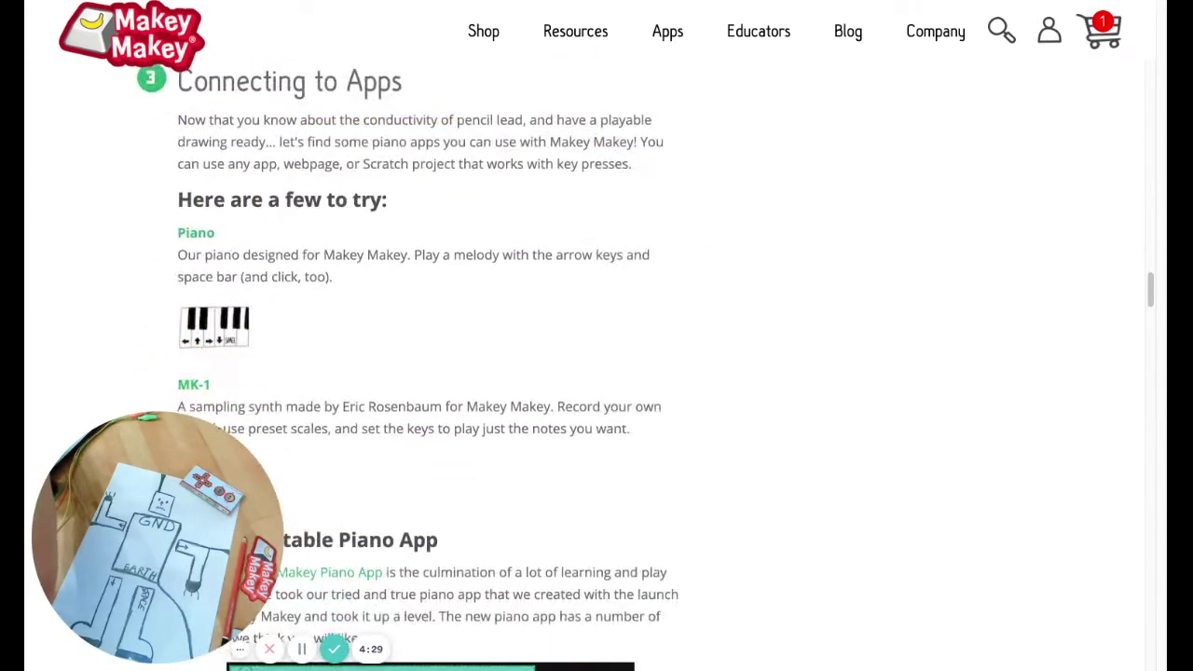
# - Open the Piano app and play its left, up, right and down arrow notes through the robot
pyautogui.click(203, 239)
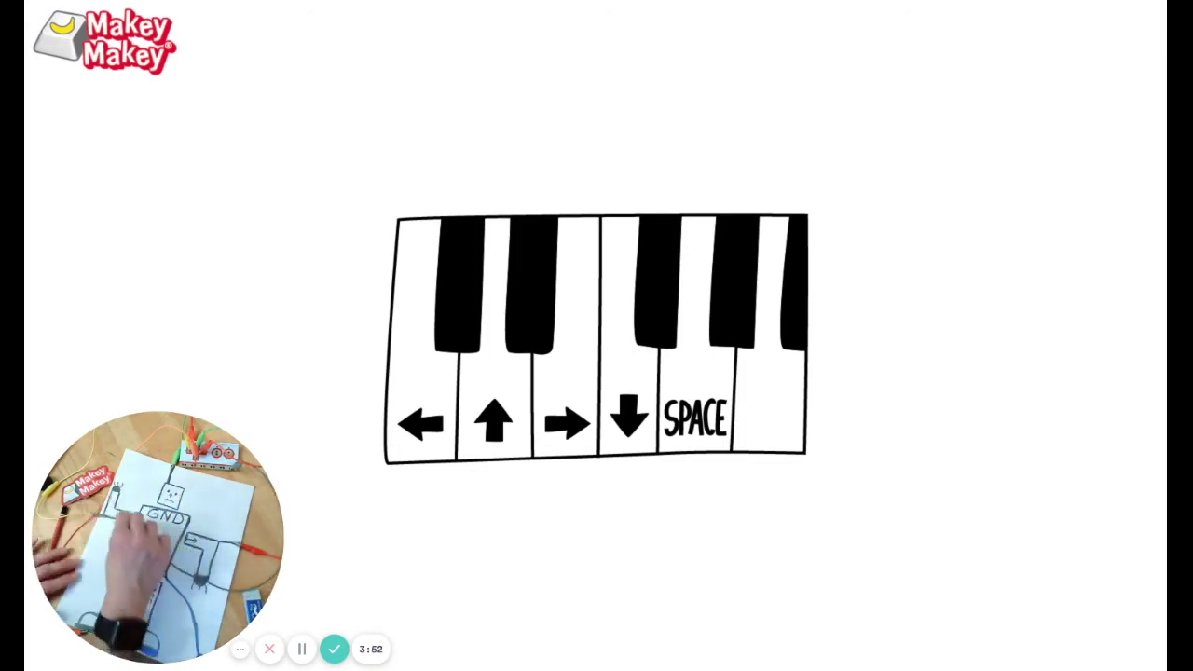
pyautogui.press('Left')
pyautogui.press('Left')
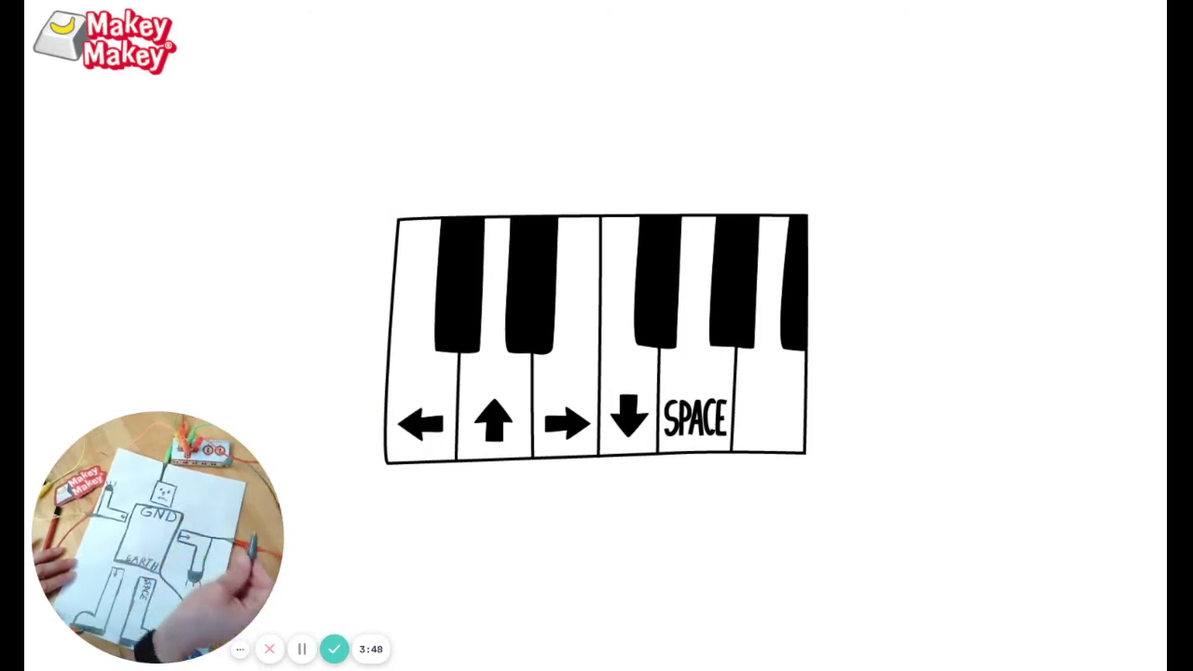
pyautogui.press('Up')
pyautogui.press('Up')
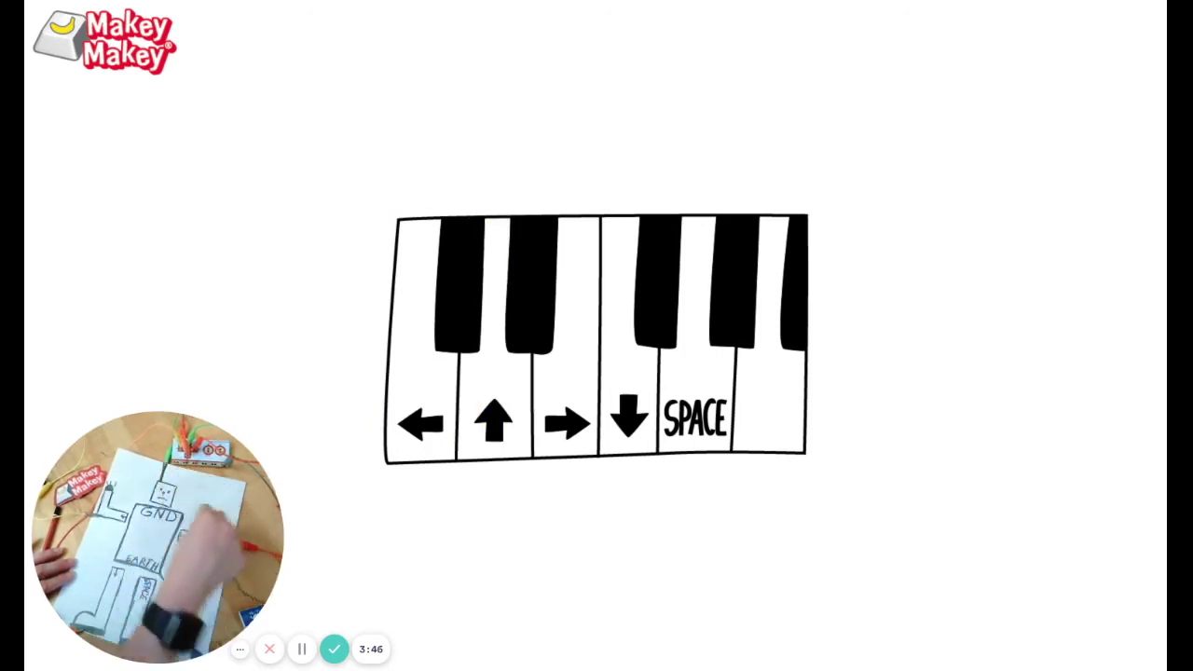
pyautogui.press('Up')
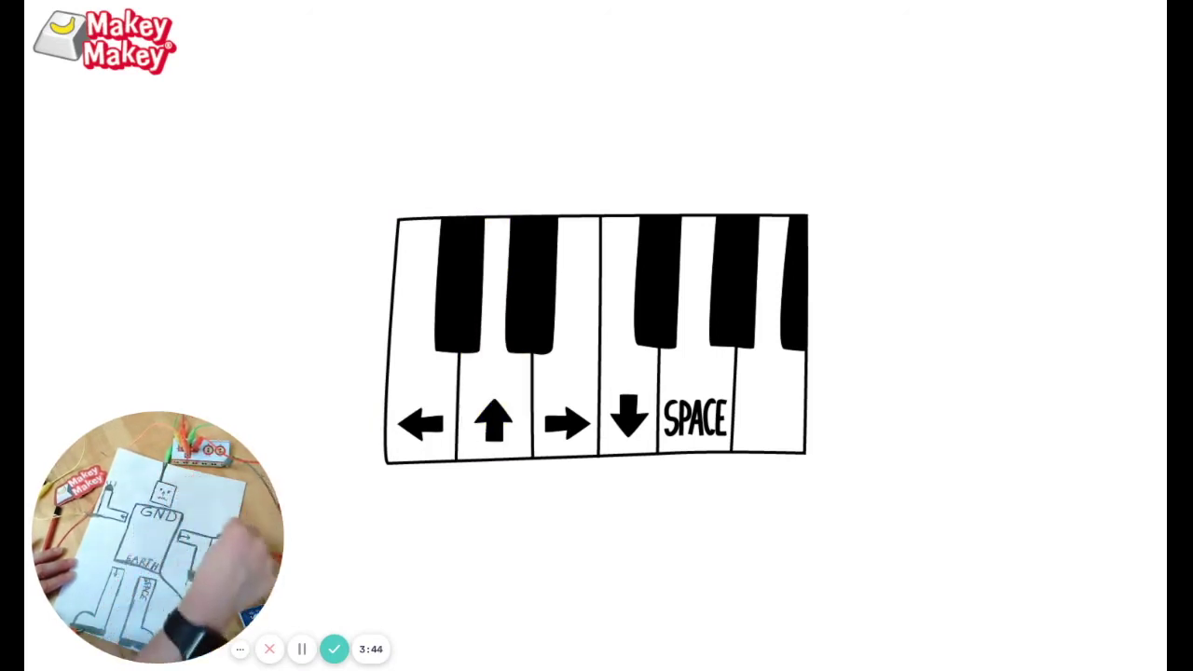
pyautogui.press('Right')
pyautogui.press('Right')
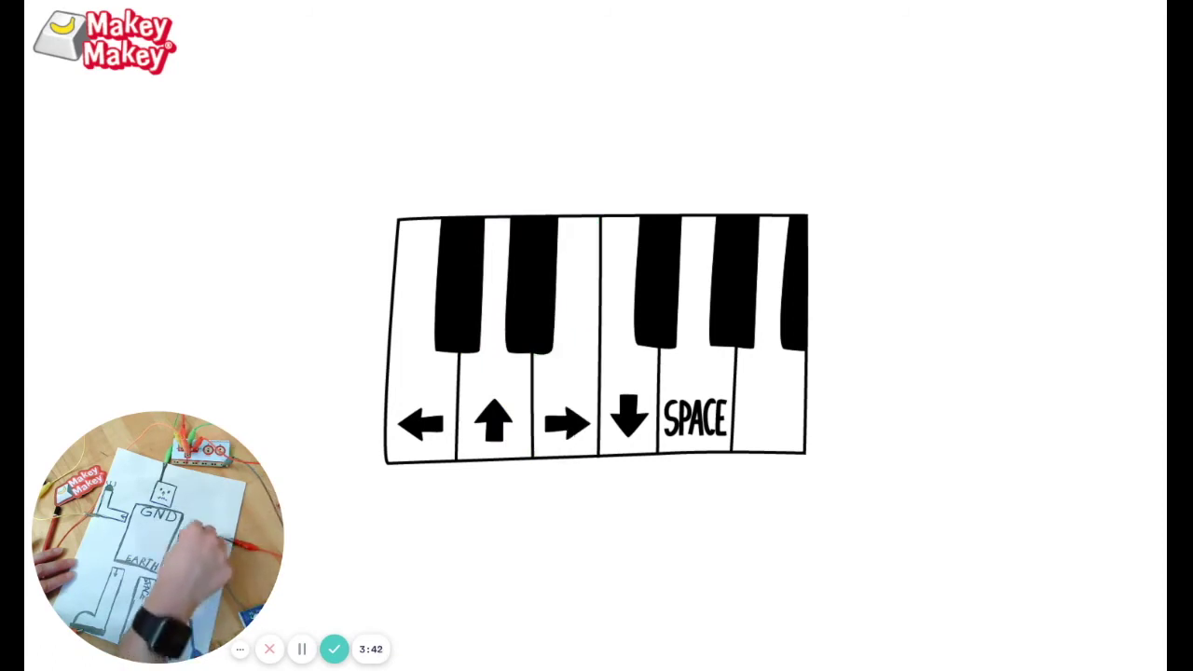
pyautogui.press('Right')
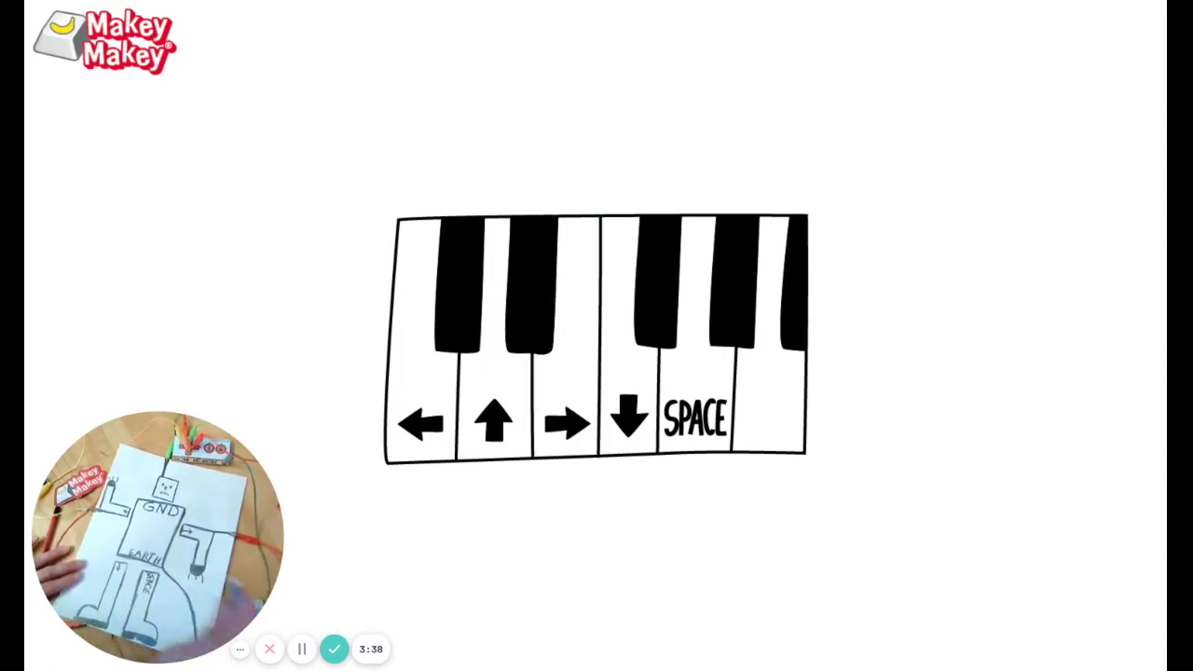
pyautogui.press('Down')
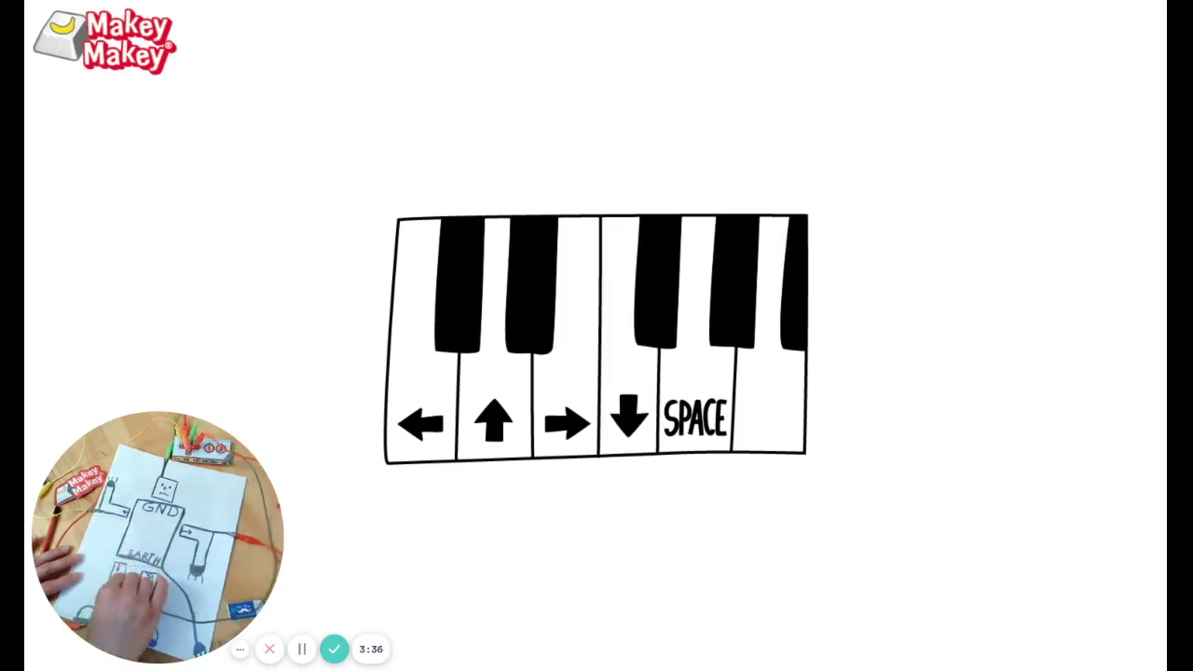
pyautogui.press('Down')
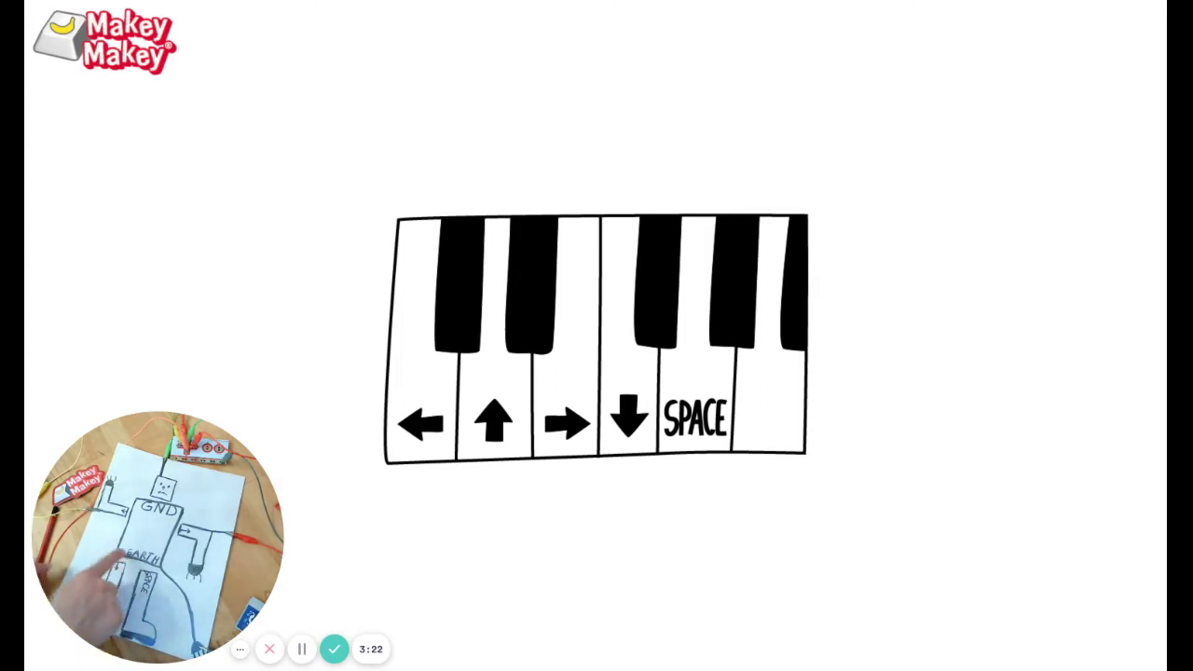
pyautogui.press('Left')
pyautogui.press('Up')
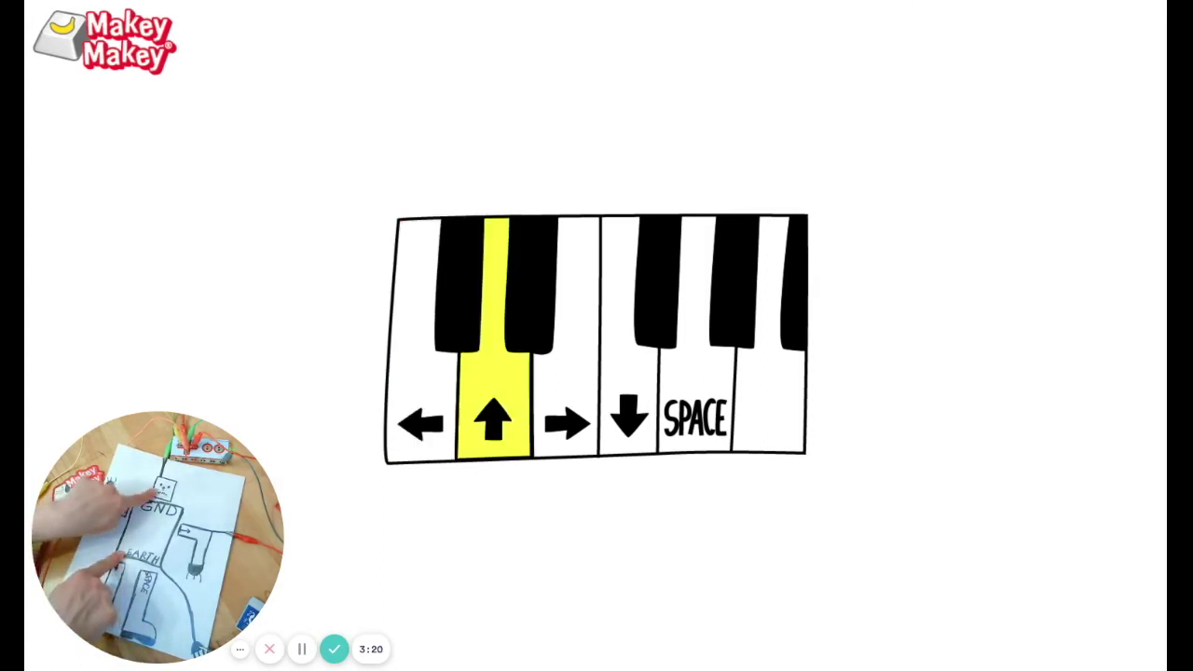
pyautogui.press('Right')
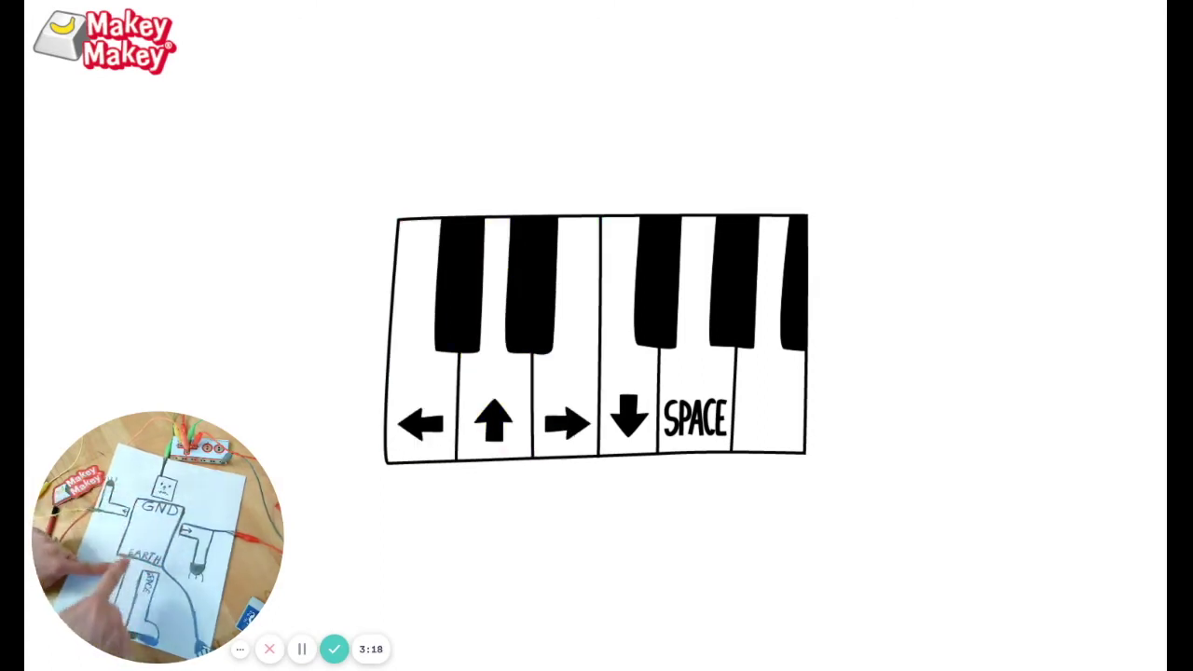
pyautogui.press('Down')
pyautogui.press('Down')
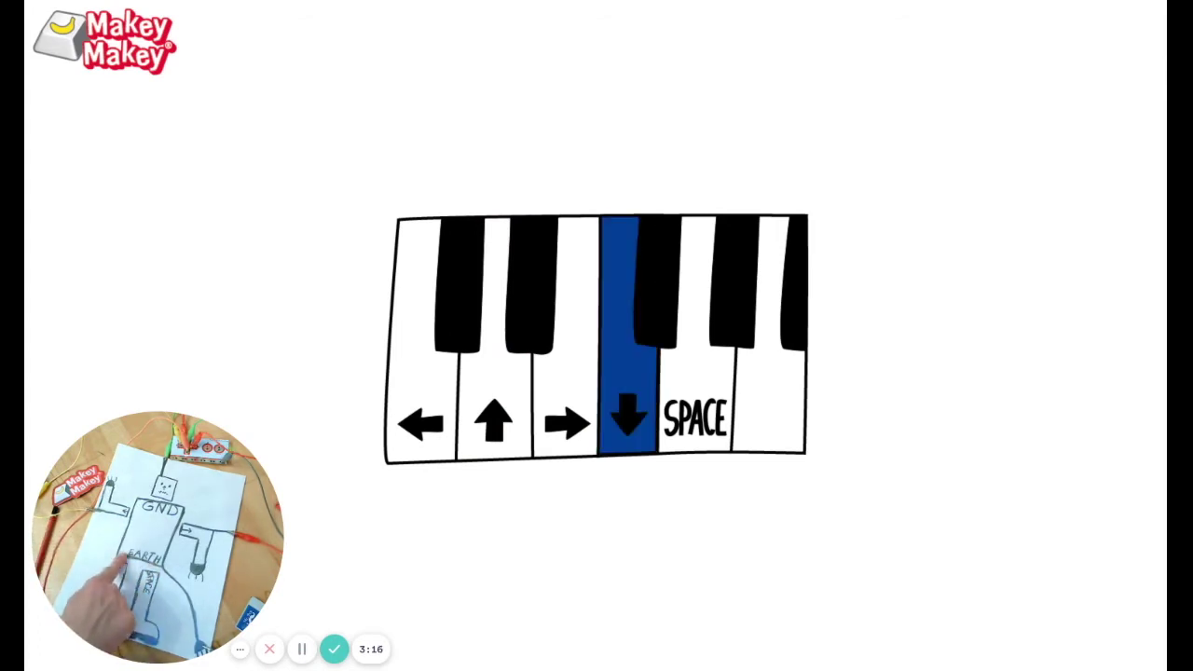
pyautogui.press('Down')
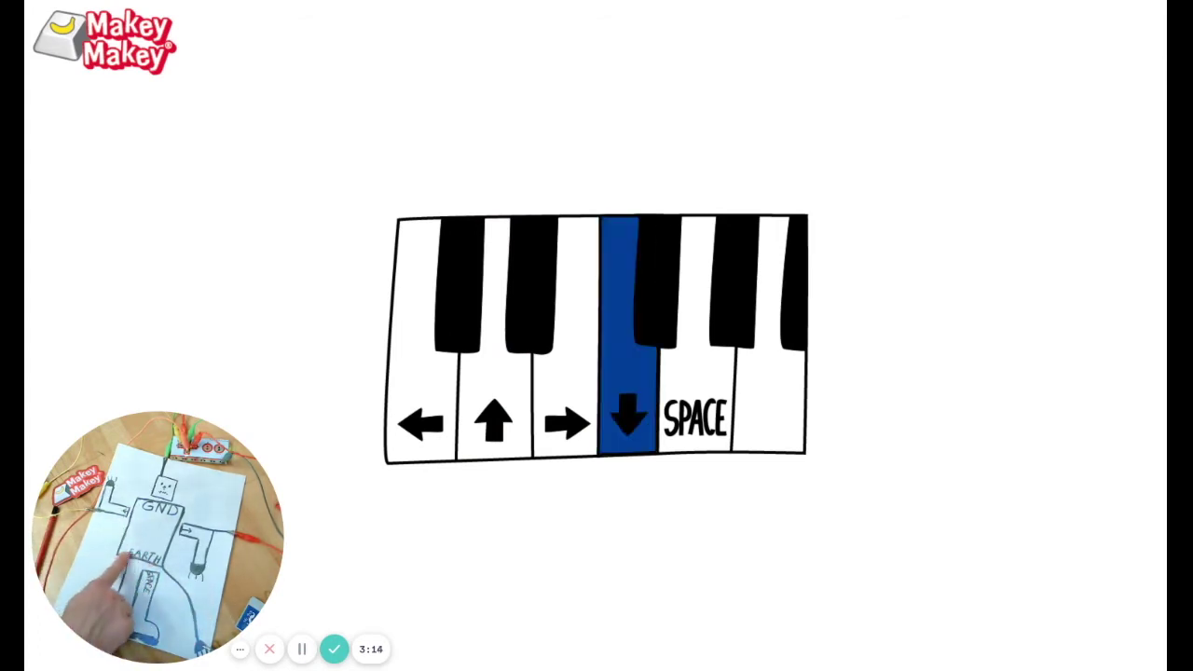
pyautogui.press('Left')
pyautogui.press('Up')
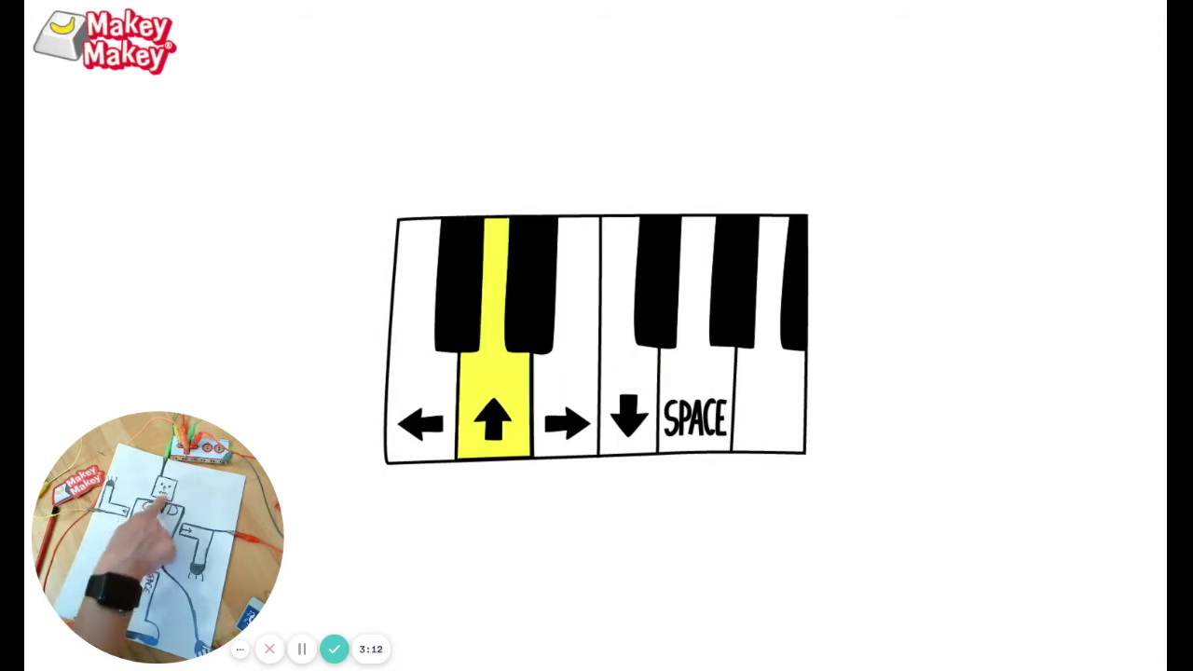
pyautogui.press('Right')
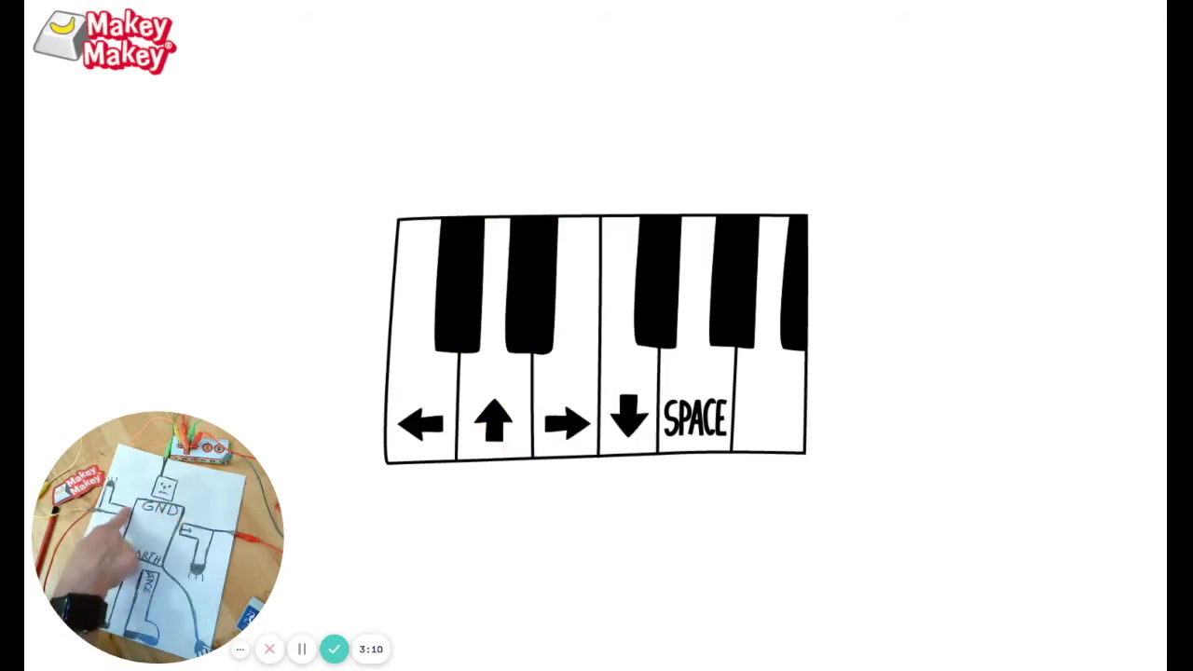
pyautogui.press('Left')
pyautogui.press('Up')
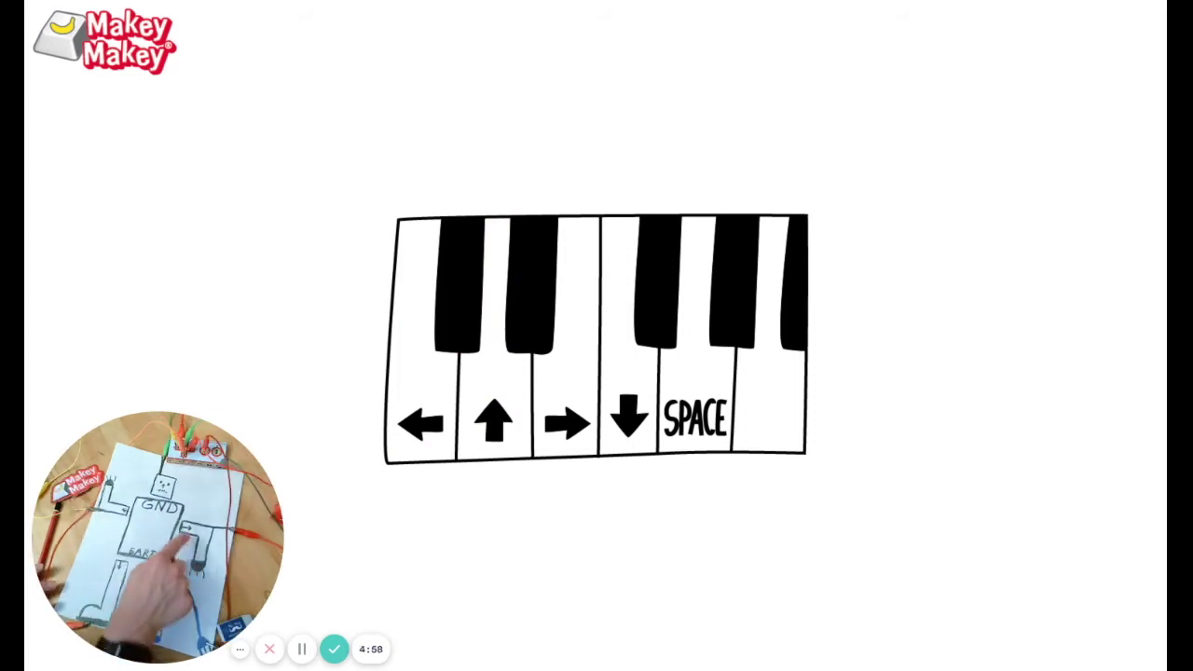
pyautogui.press('Right')
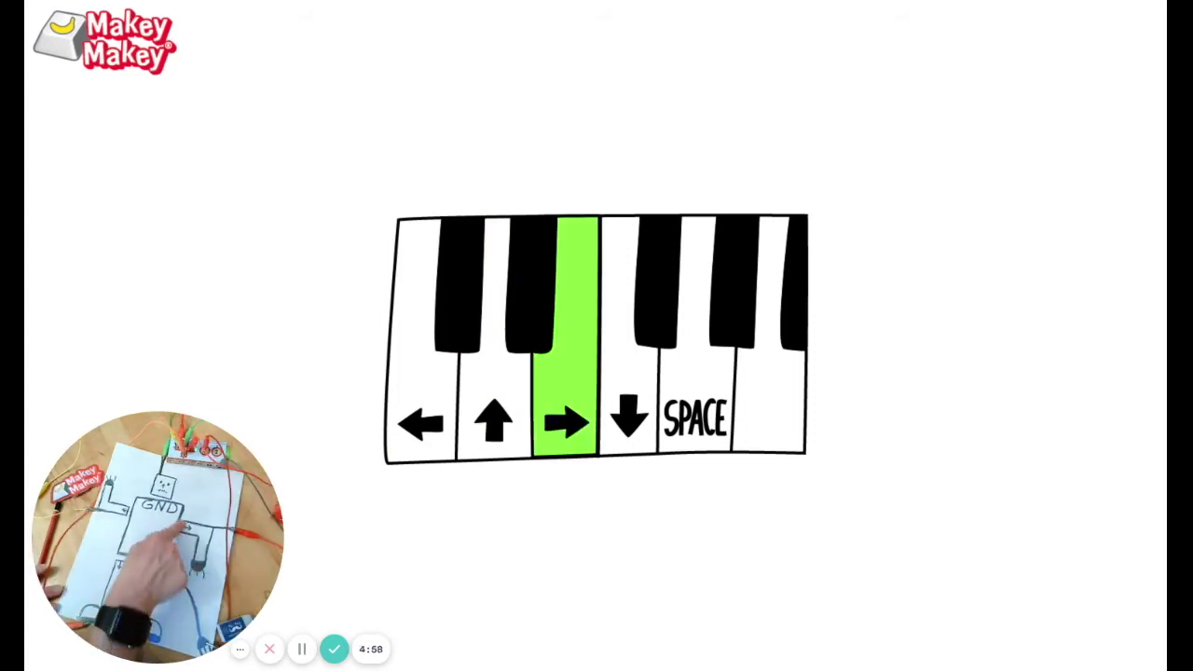
pyautogui.press('Up')
pyautogui.press('Left')
pyautogui.press('Up')
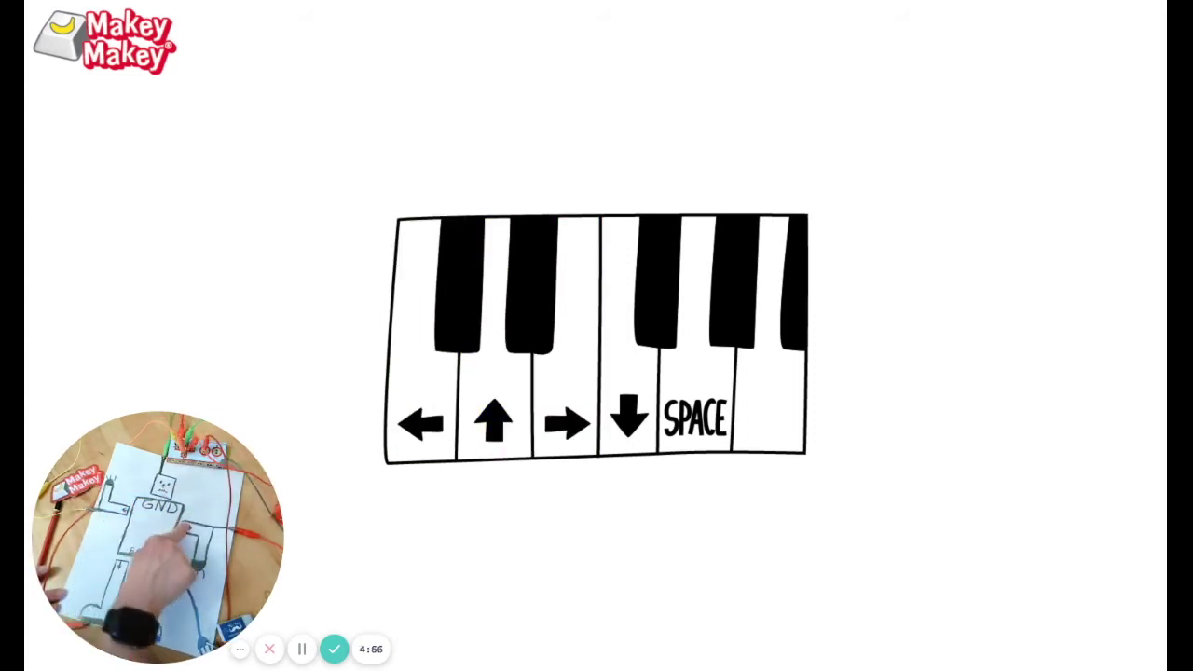
pyautogui.press('Right')
pyautogui.press('Right')
pyautogui.press('Up')
pyautogui.press('Up')
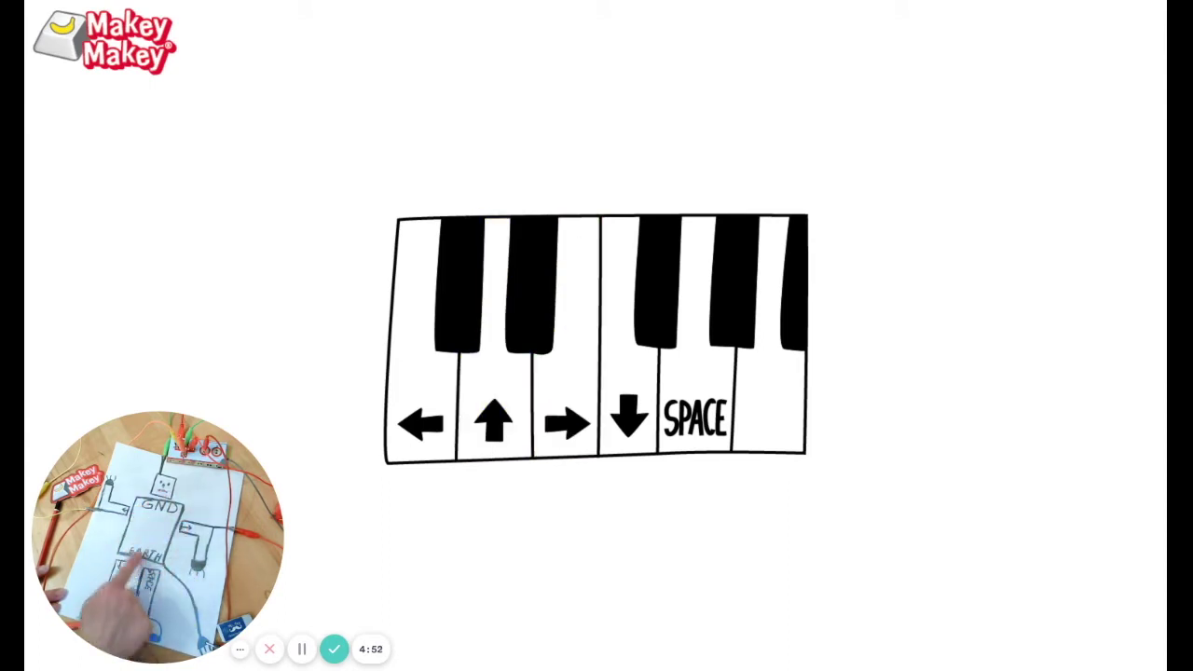
pyautogui.press('space')
pyautogui.press('space')
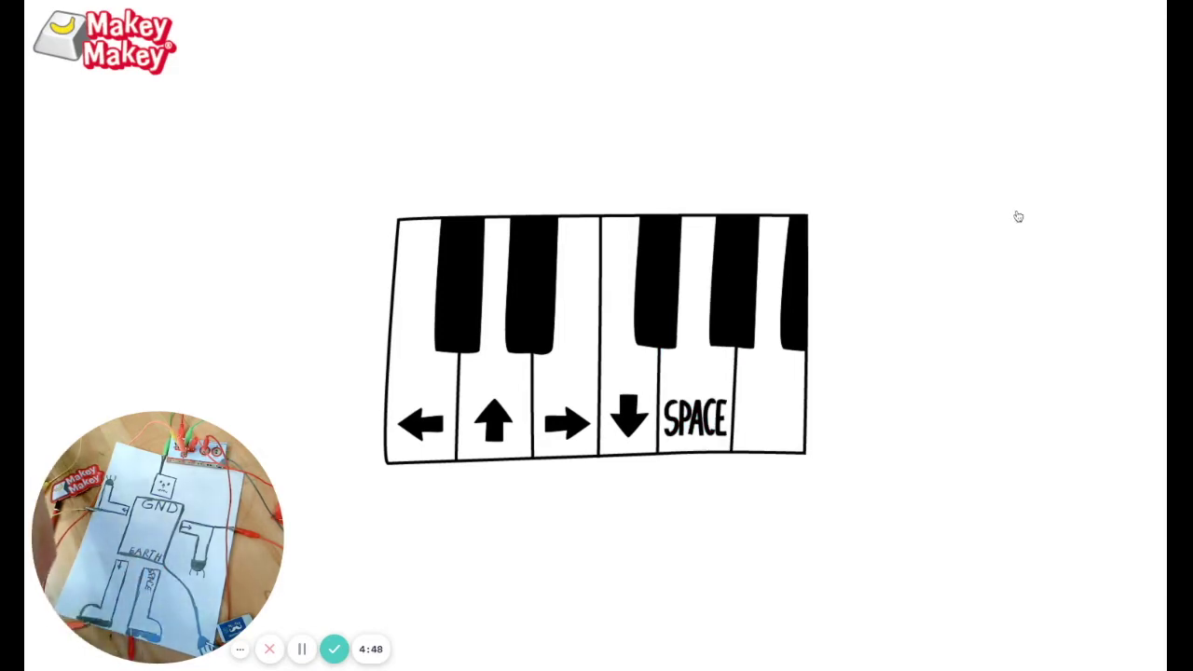
pyautogui.click(606, 321)
# - Switch back to the blog post and open the MK-1 sampling keyboard app
pyautogui.hotkey('alt', 'Tab')
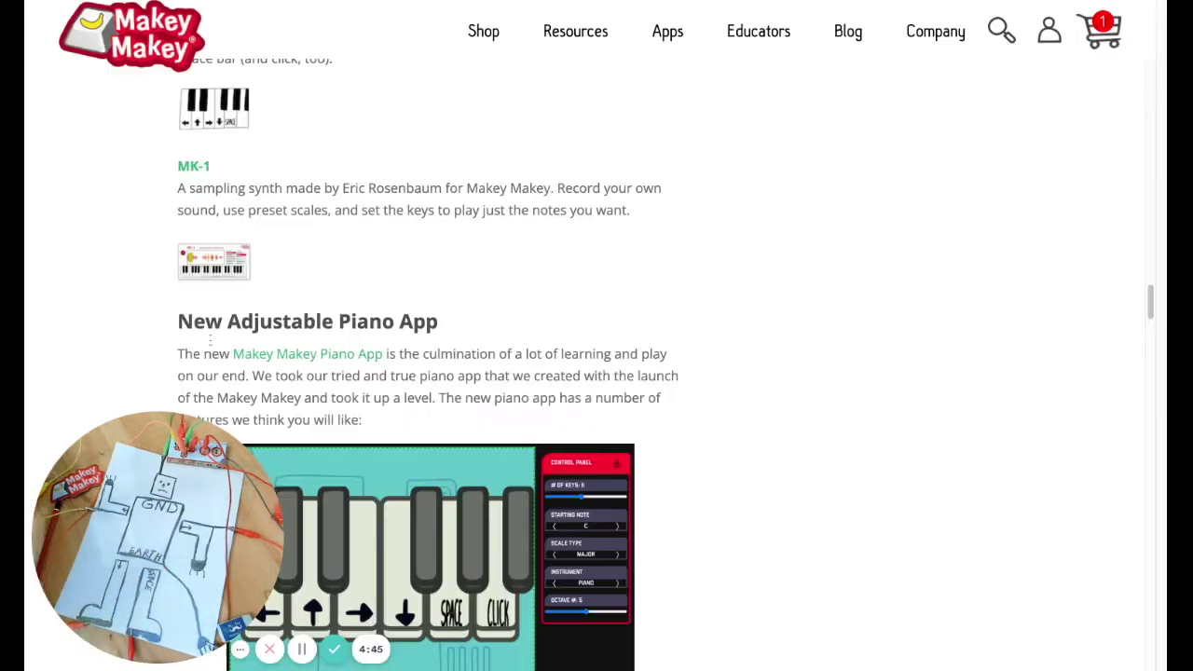
pyautogui.click(307, 649)
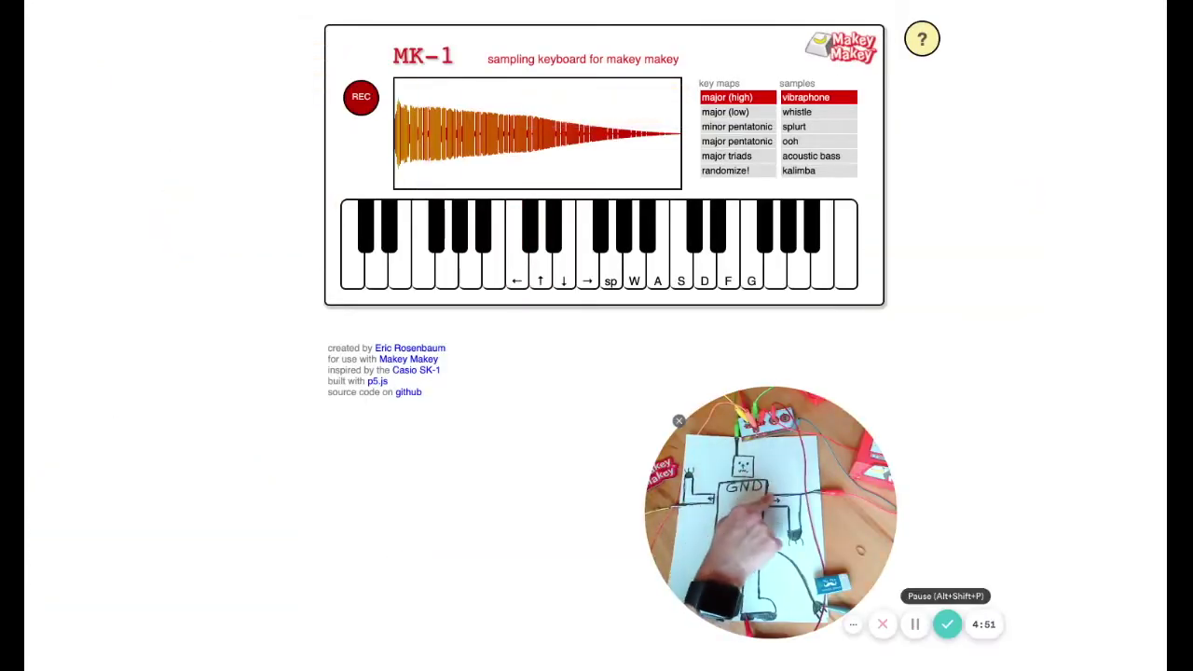
# - Play the MK-1 sampler's arrow and space notes, first with vibraphone, then with the splurt sample
pyautogui.press('Right')
pyautogui.press('space')
pyautogui.press('Down')
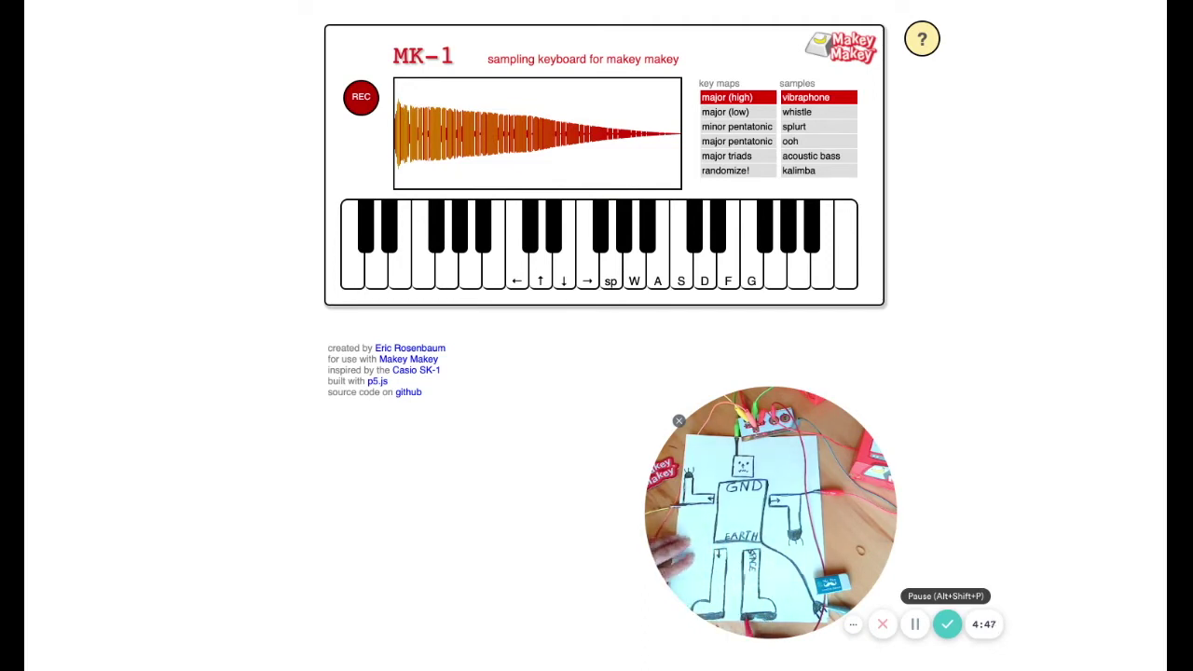
pyautogui.press('Down')
pyautogui.press('Left')
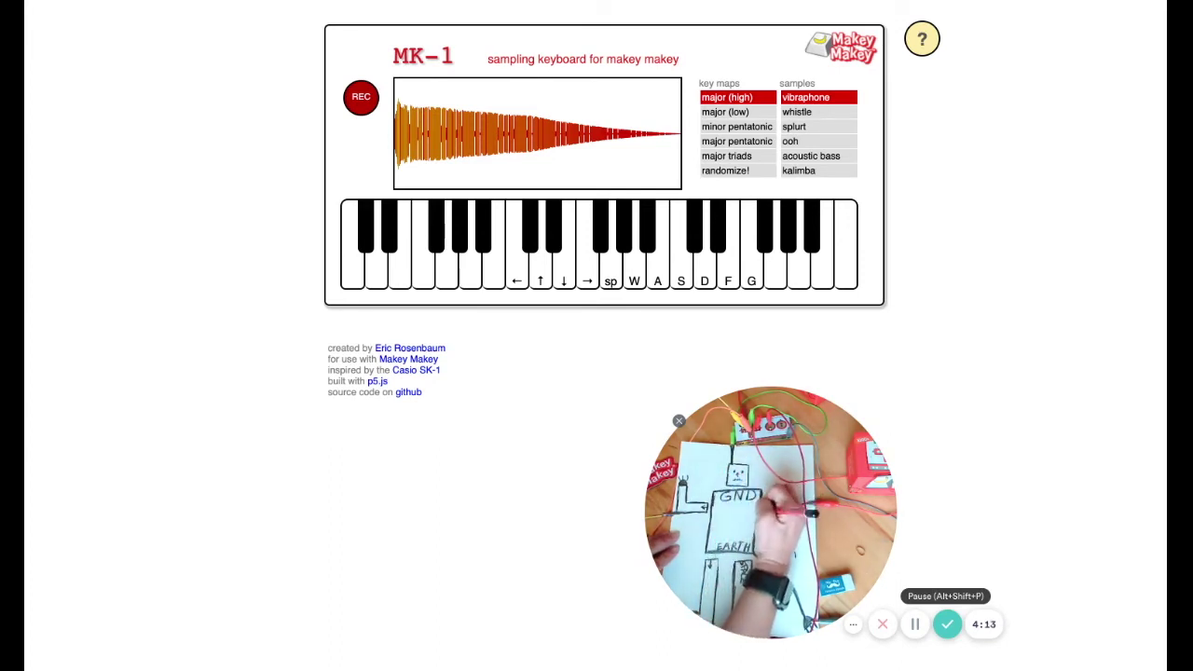
pyautogui.press('Left')
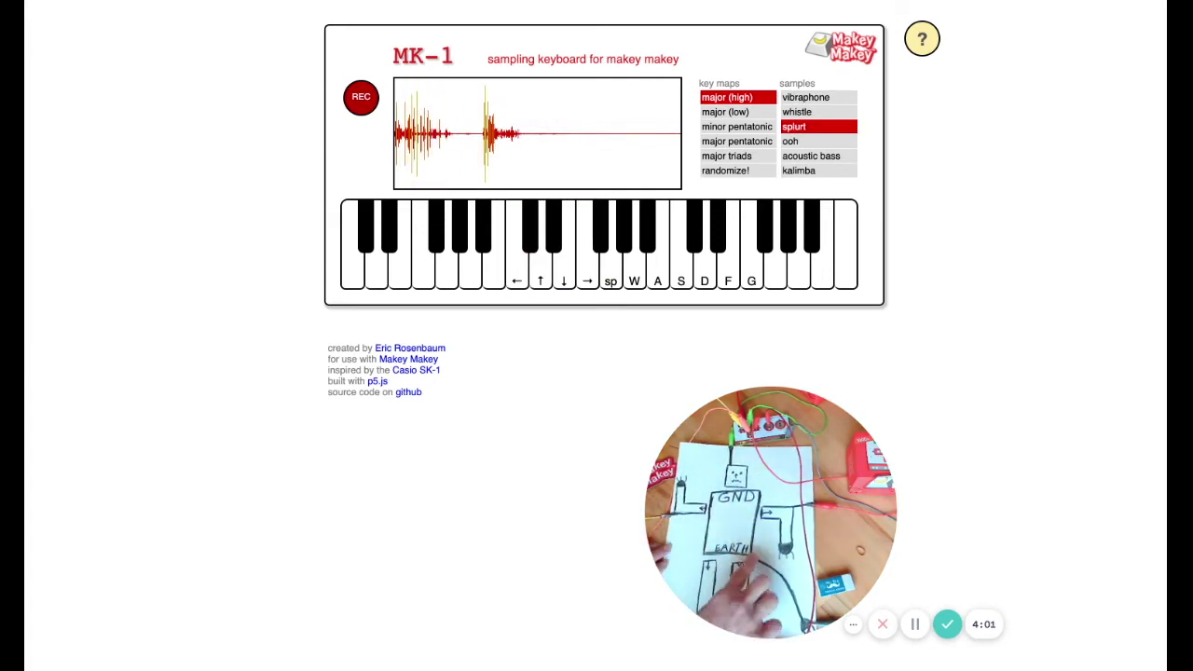
pyautogui.press('space')
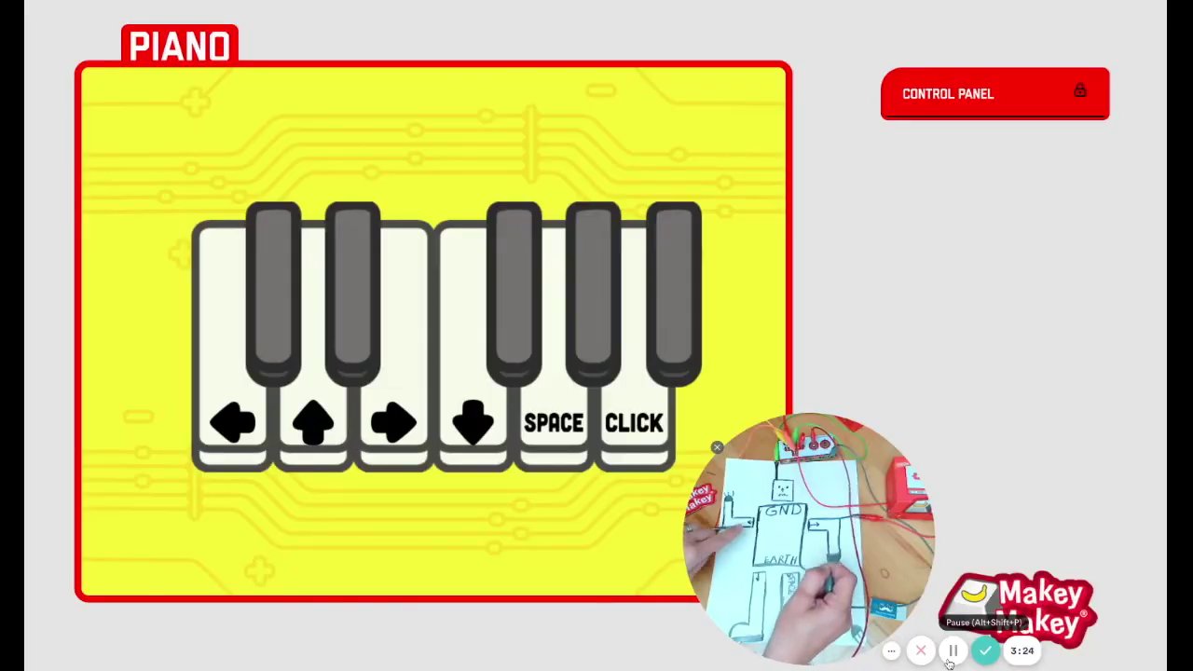
# - Play the left, right, up and left arrow notes on the new six-key piano
pyautogui.press('Left')
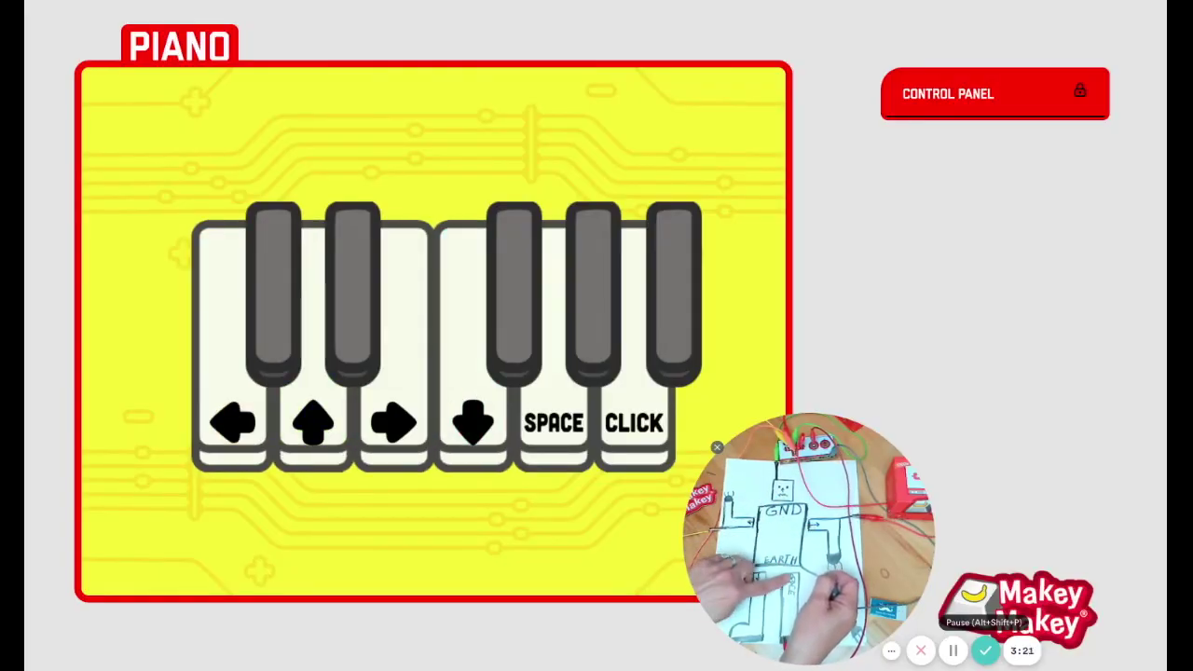
pyautogui.press('Right')
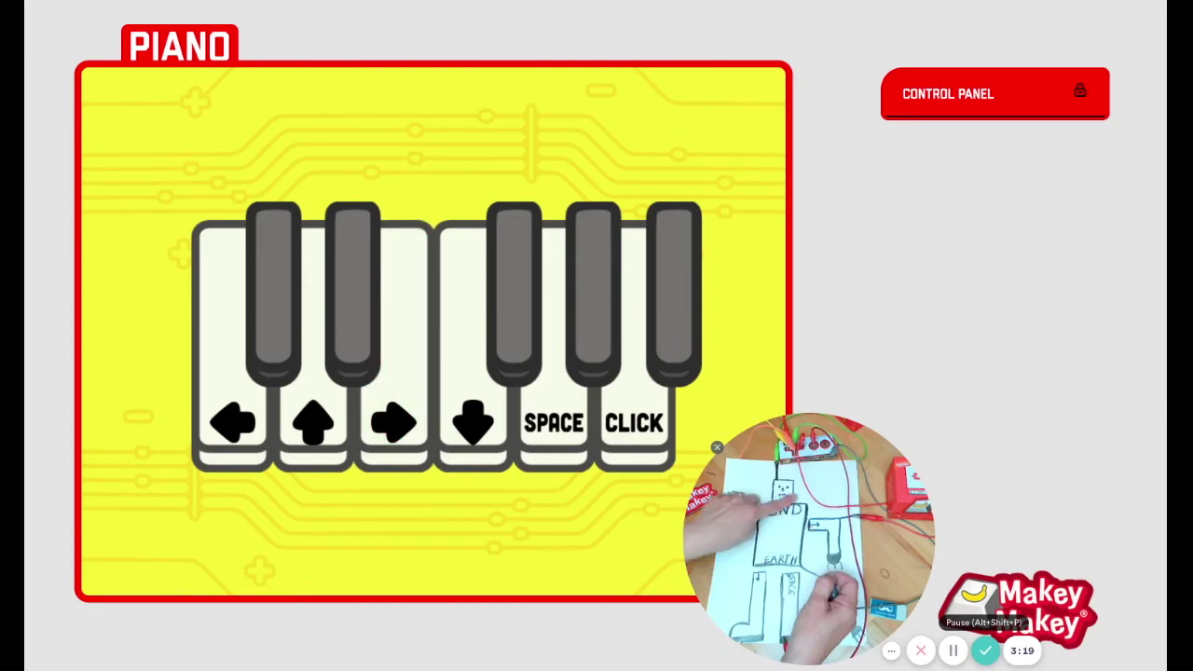
pyautogui.press('Up')
pyautogui.press('Left')
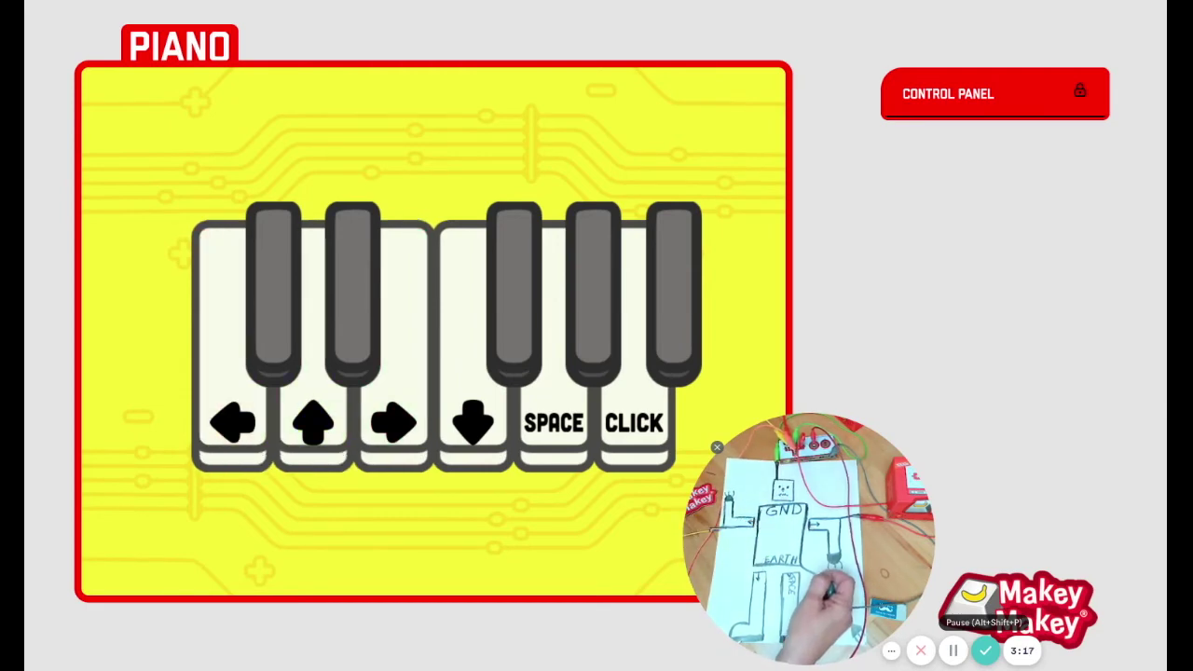
# - Open the Control Panel and increase the piano's number of keys
pyautogui.click(1080, 102)
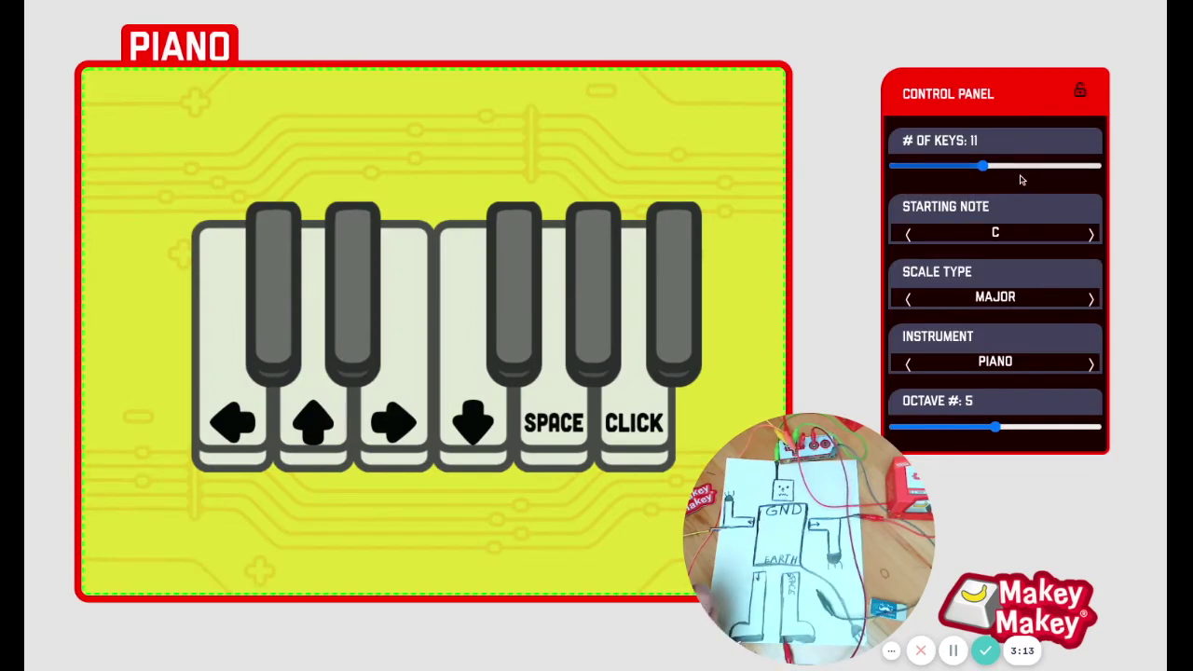
pyautogui.moveTo(983, 168); pyautogui.dragTo(1008, 166)
pyautogui.press('Right')
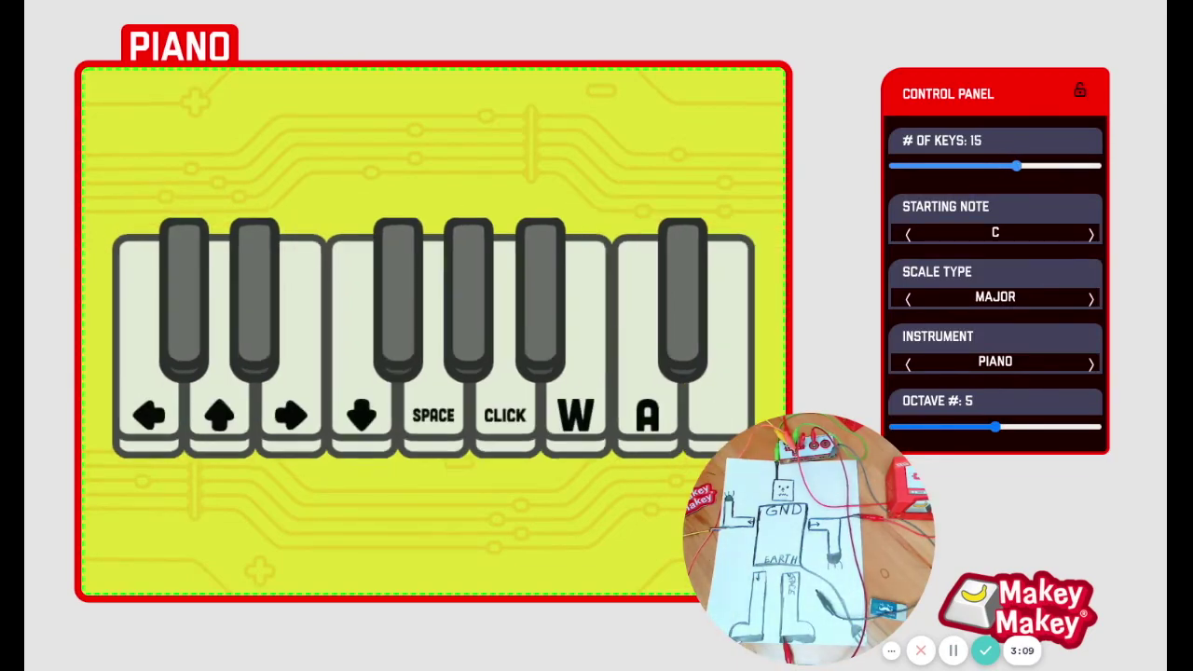
pyautogui.press('Right')
pyautogui.press('Right')
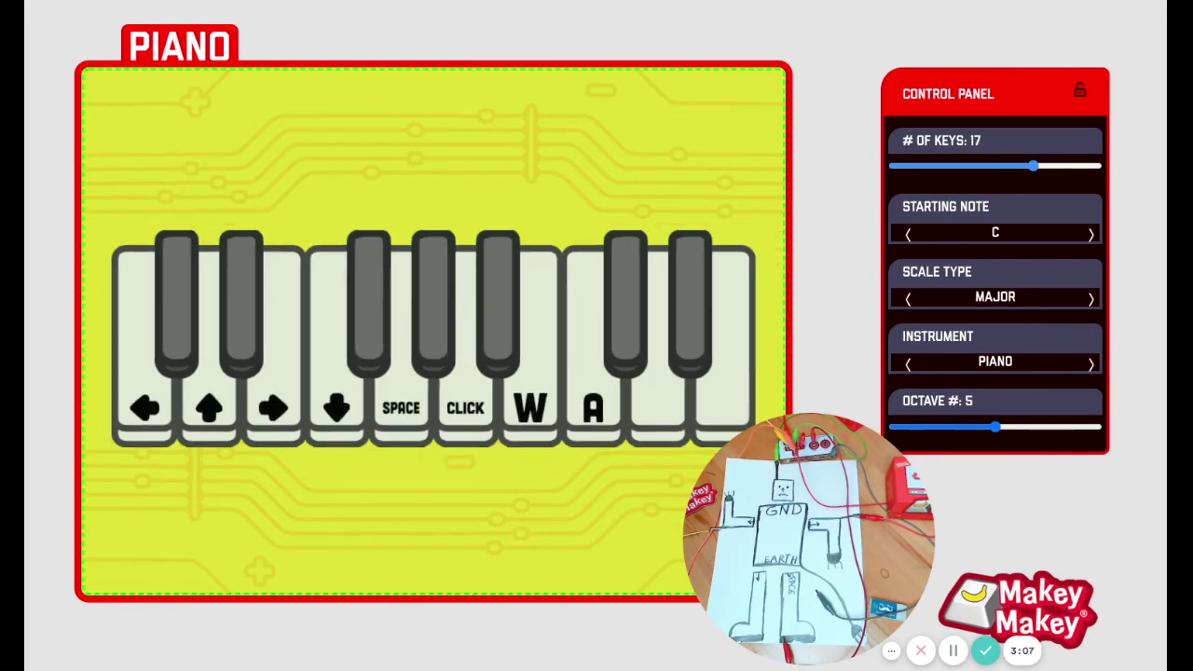
# - Set the trigger keys of the two new rightmost piano keys to S and D
pyautogui.click(659, 401)
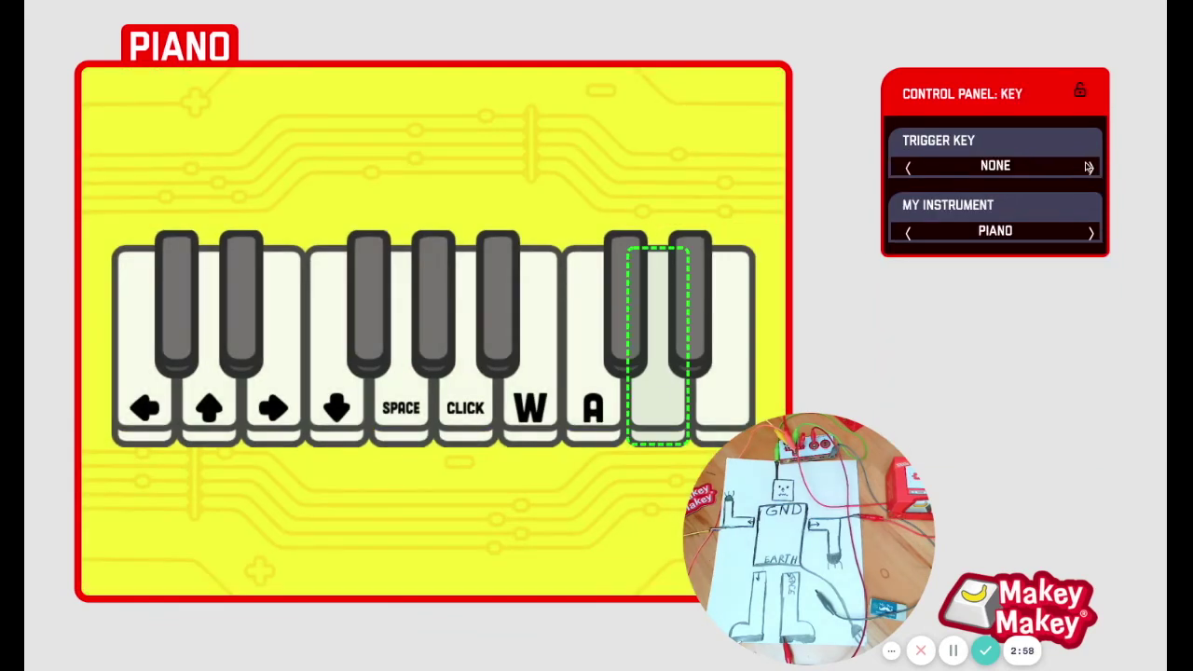
pyautogui.click(1088, 167)
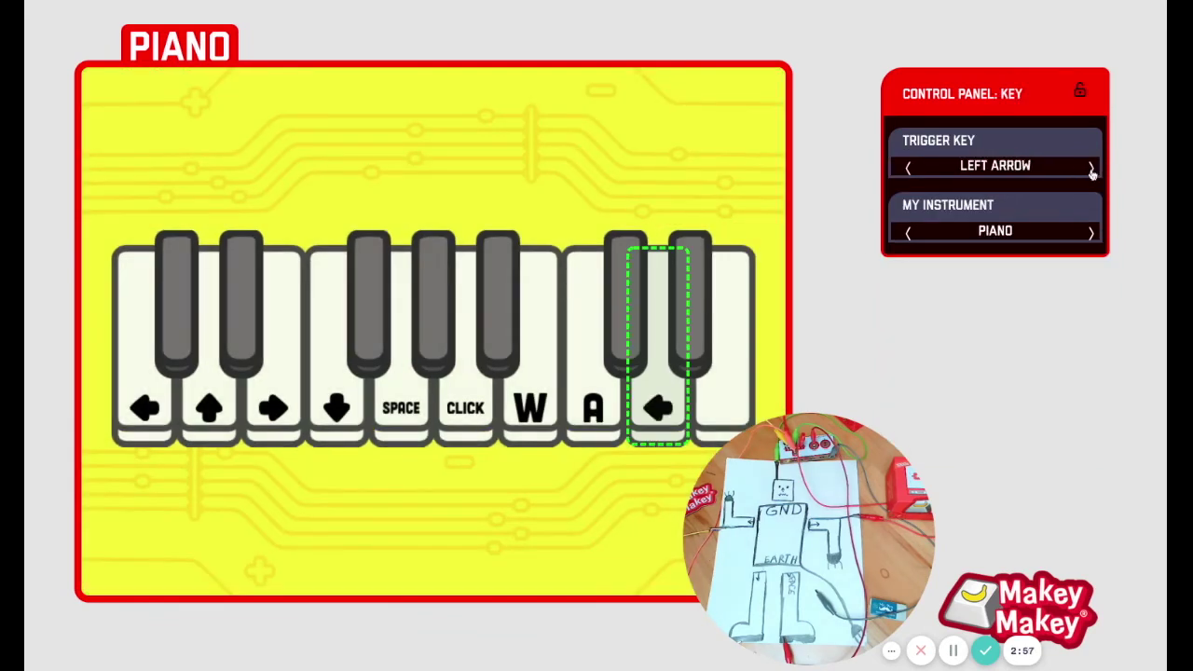
pyautogui.click(1088, 166)
pyautogui.click(1089, 167)
pyautogui.click(1090, 167)
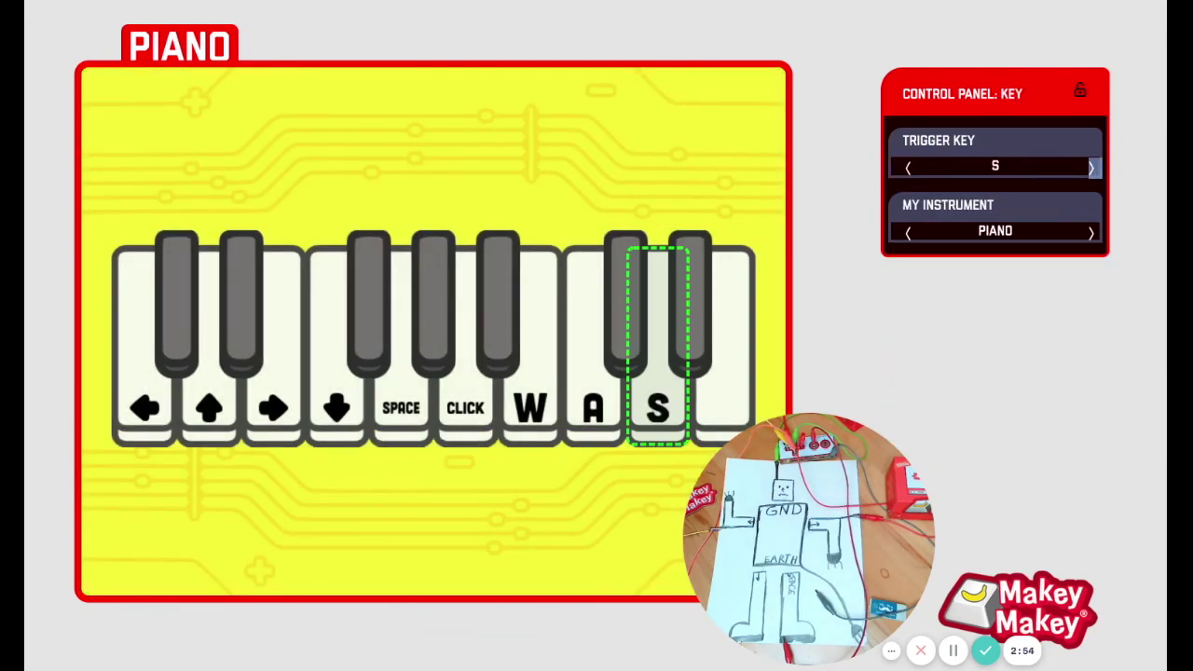
pyautogui.click(744, 391)
pyautogui.click(1091, 168)
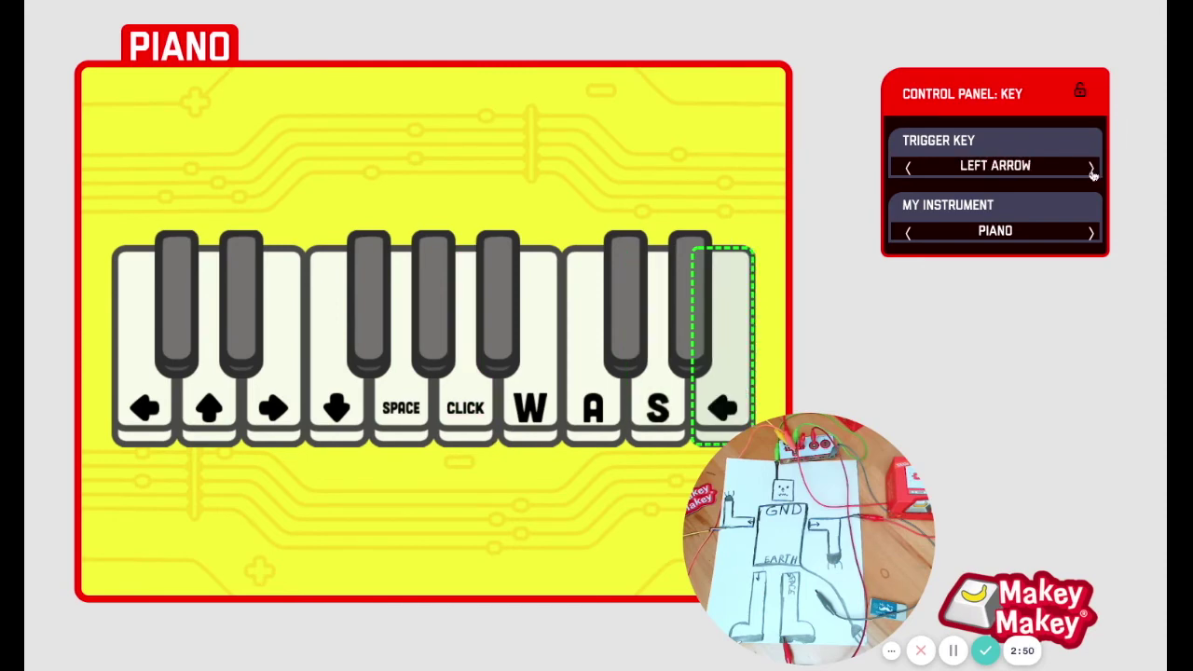
pyautogui.click(908, 169)
pyautogui.click(908, 168)
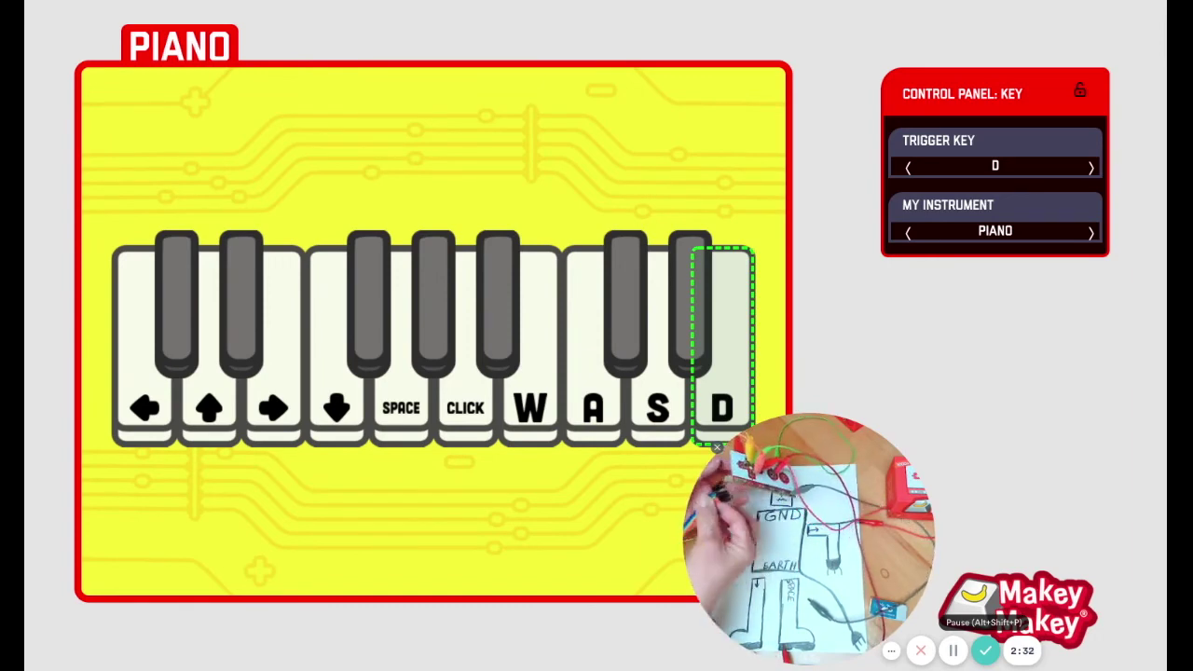
pyautogui.press('Down')
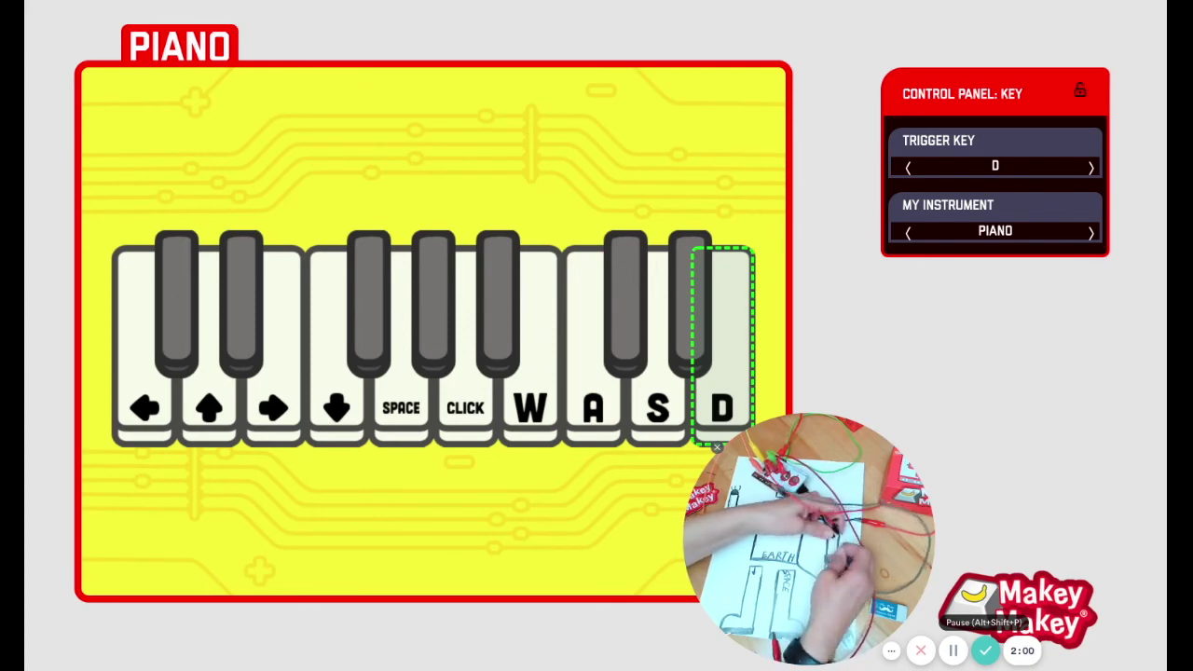
# - Play the W, A, S and D notes on the piano through the robot
pyautogui.press('d')
pyautogui.press('d')
pyautogui.press('w')
pyautogui.press('a')
pyautogui.press('s')
pyautogui.press('w')
pyautogui.press('a')
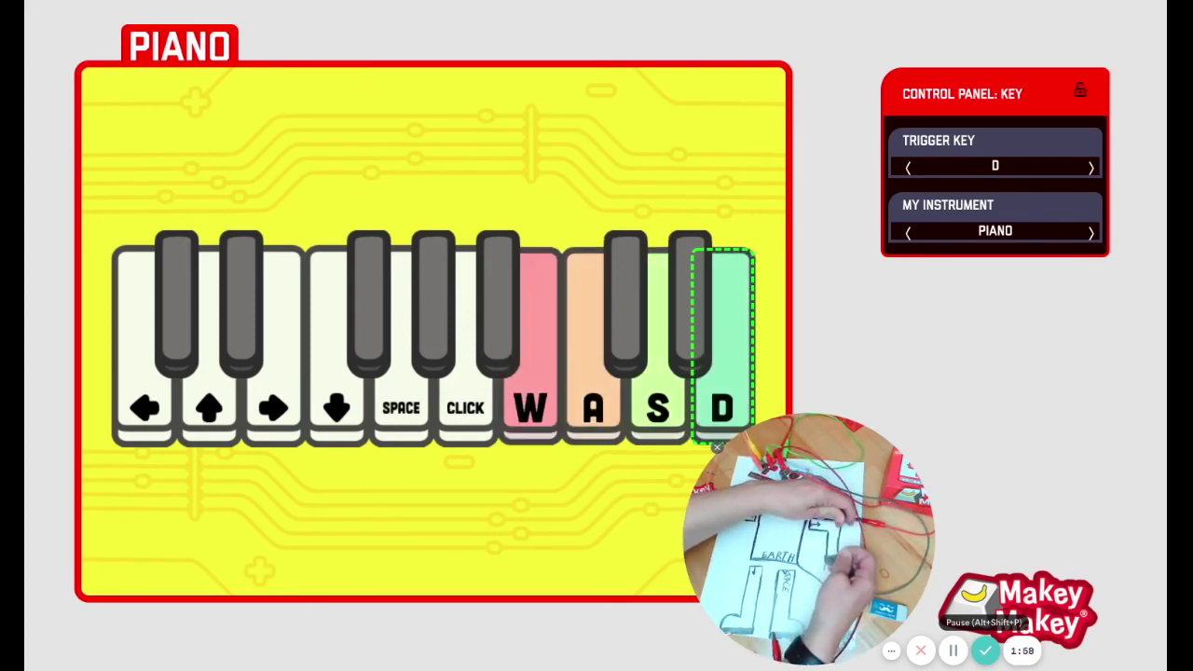
pyautogui.press('a')
pyautogui.press('s')
pyautogui.press('d')
pyautogui.press('w')
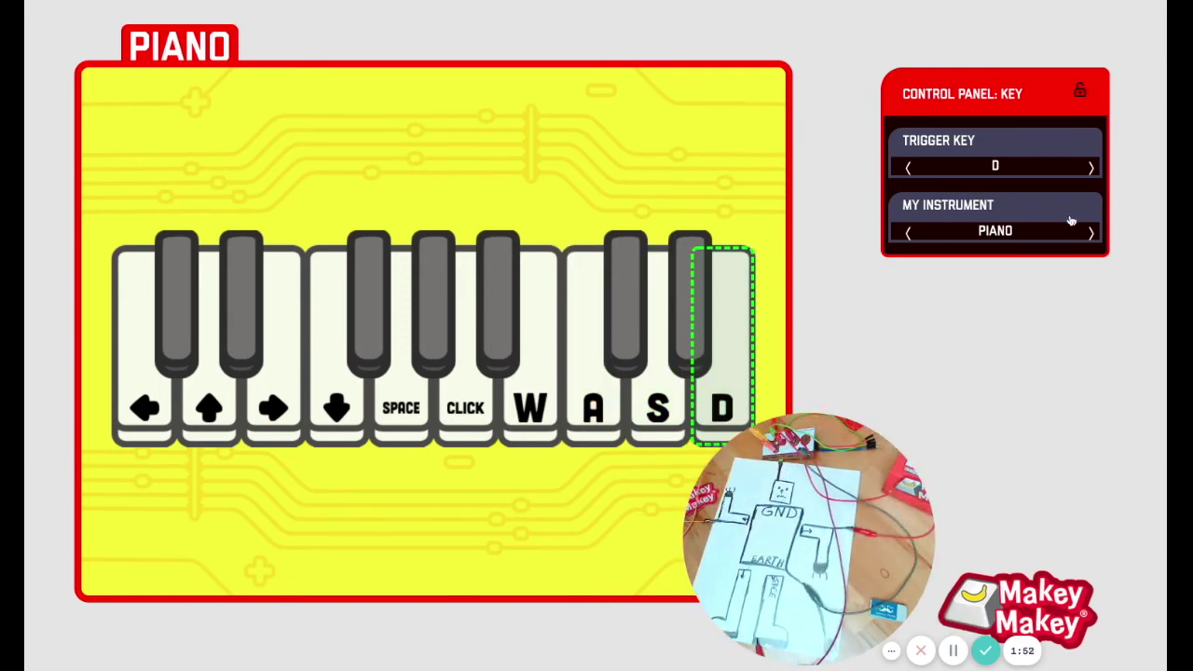
# - Switch the instrument from Organ to Bass, play left and up notes, and lower the octave to 3
pyautogui.click(1096, 233)
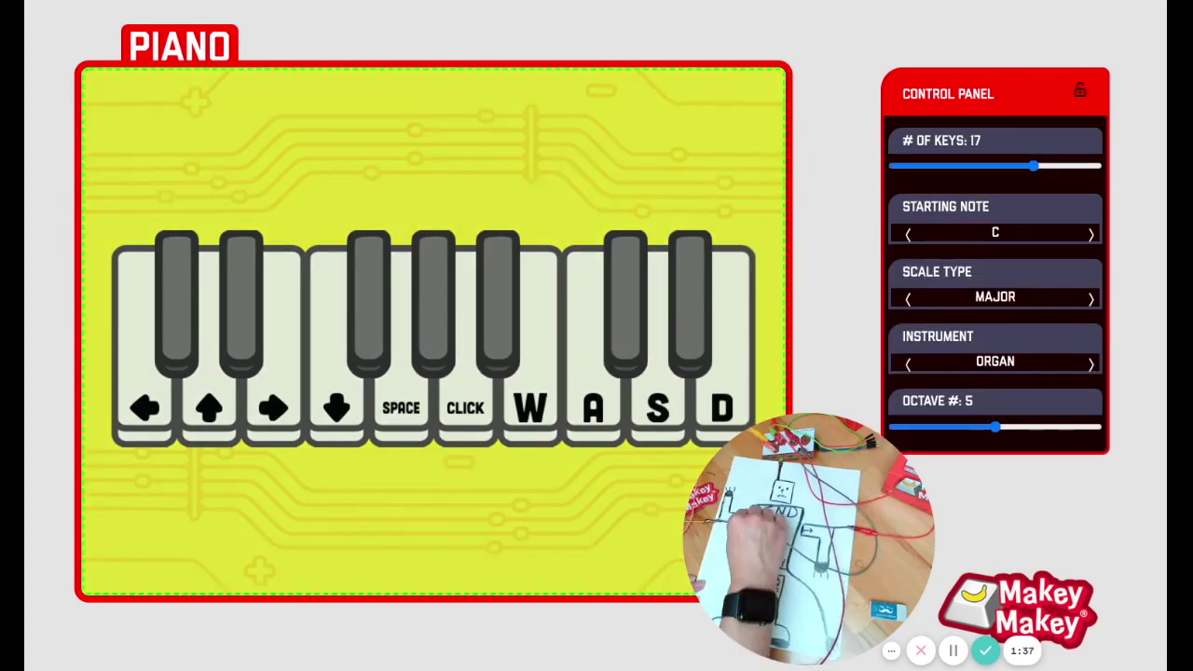
pyautogui.press('Left')
pyautogui.press('Up')
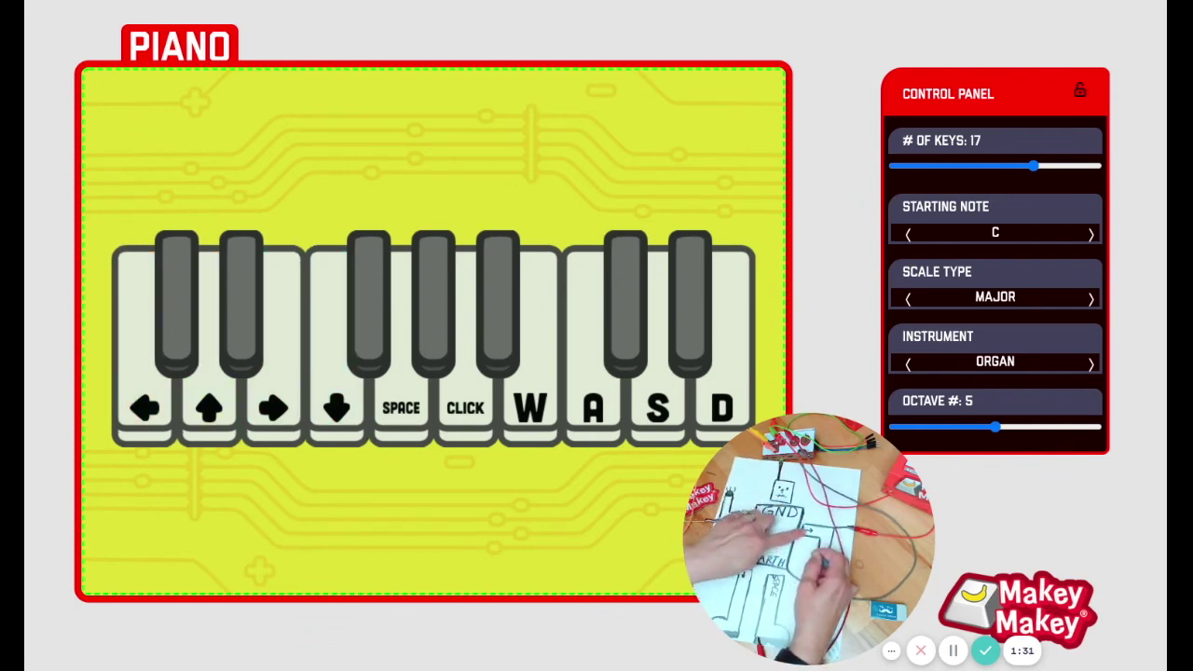
pyautogui.press('Left')
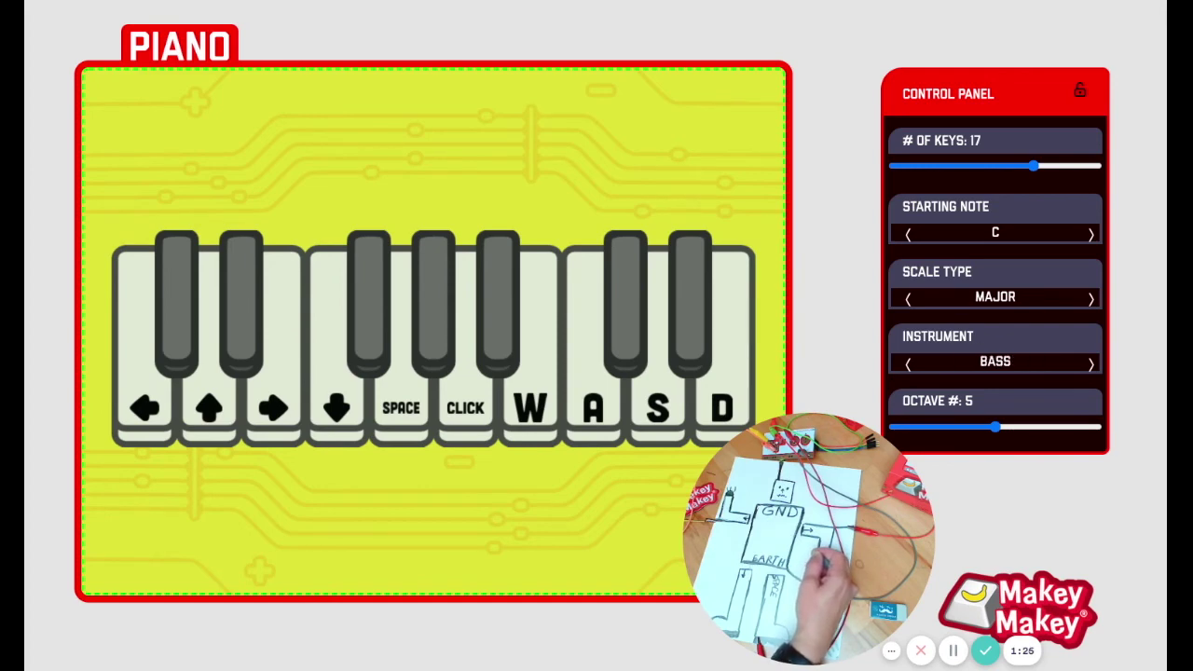
pyautogui.press('Left')
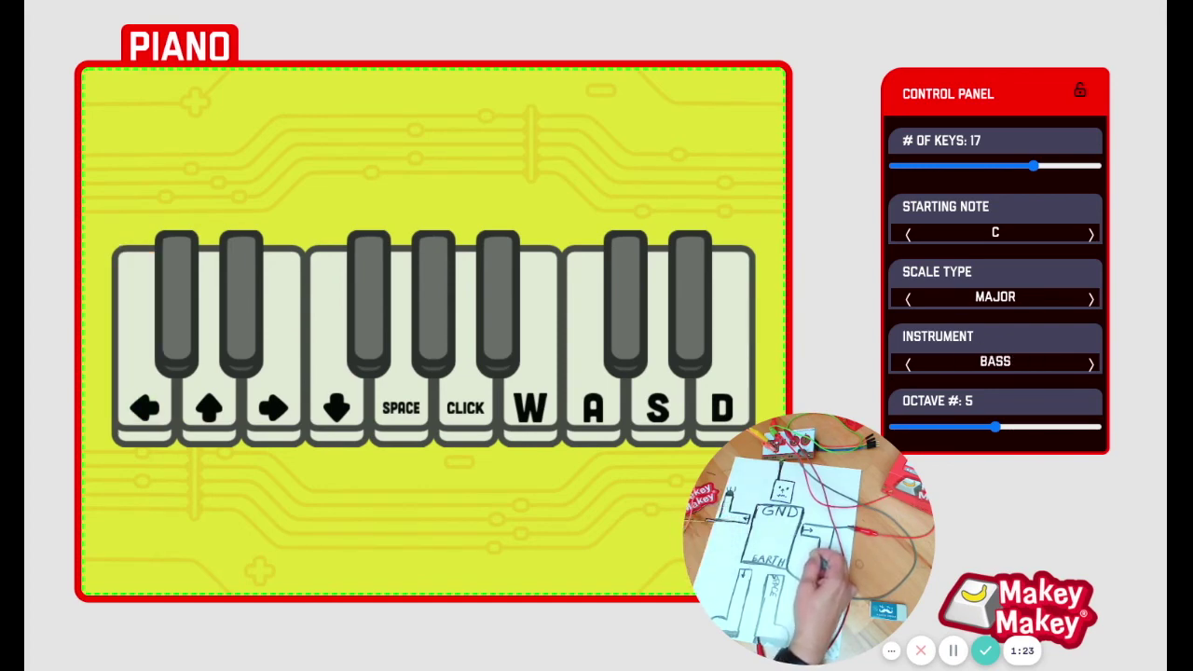
pyautogui.click(962, 427)
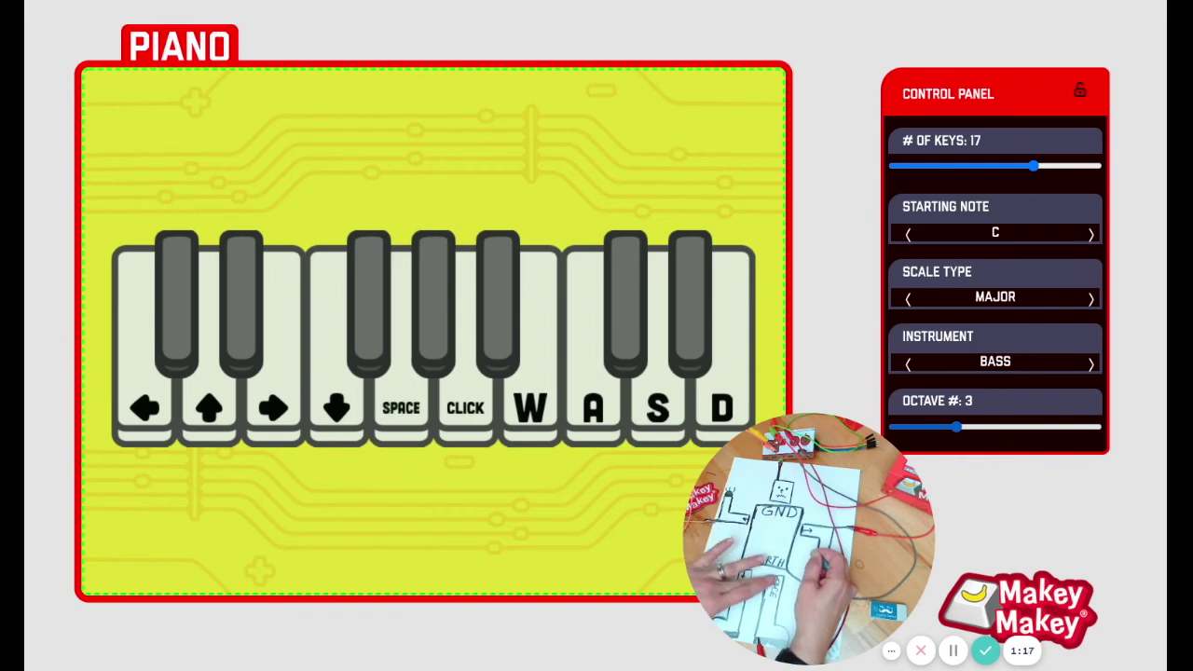
# - Play bass notes on the left and right arrow keys at octave 3
pyautogui.press('Right')
pyautogui.press('Left')
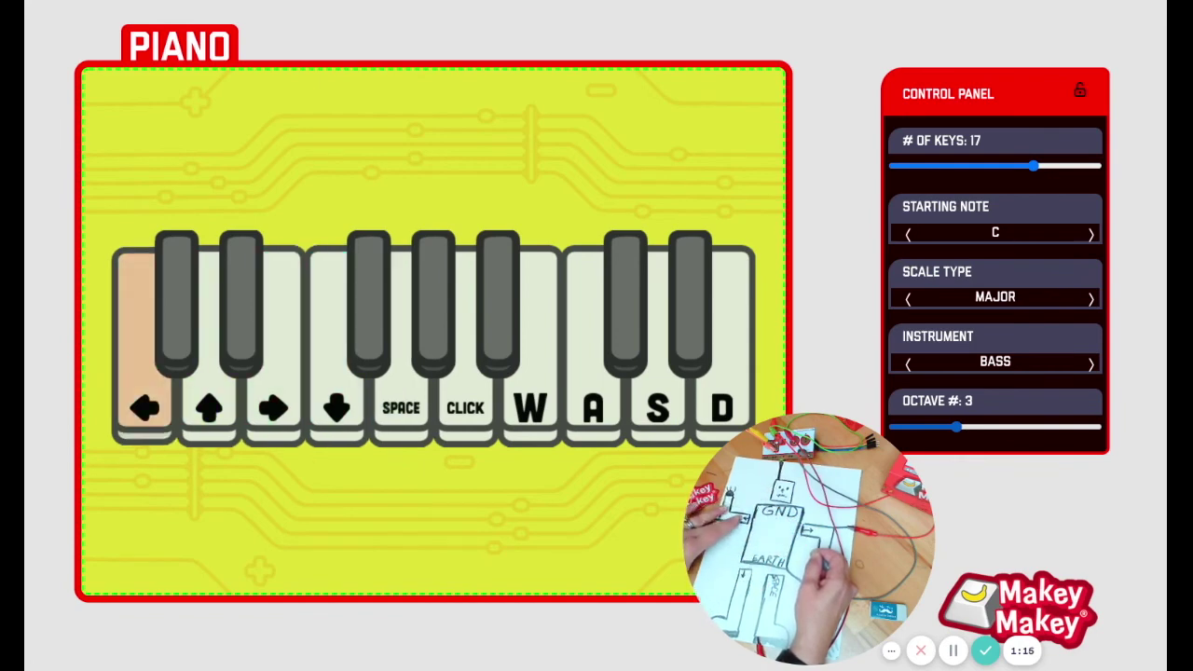
pyautogui.press('Left')
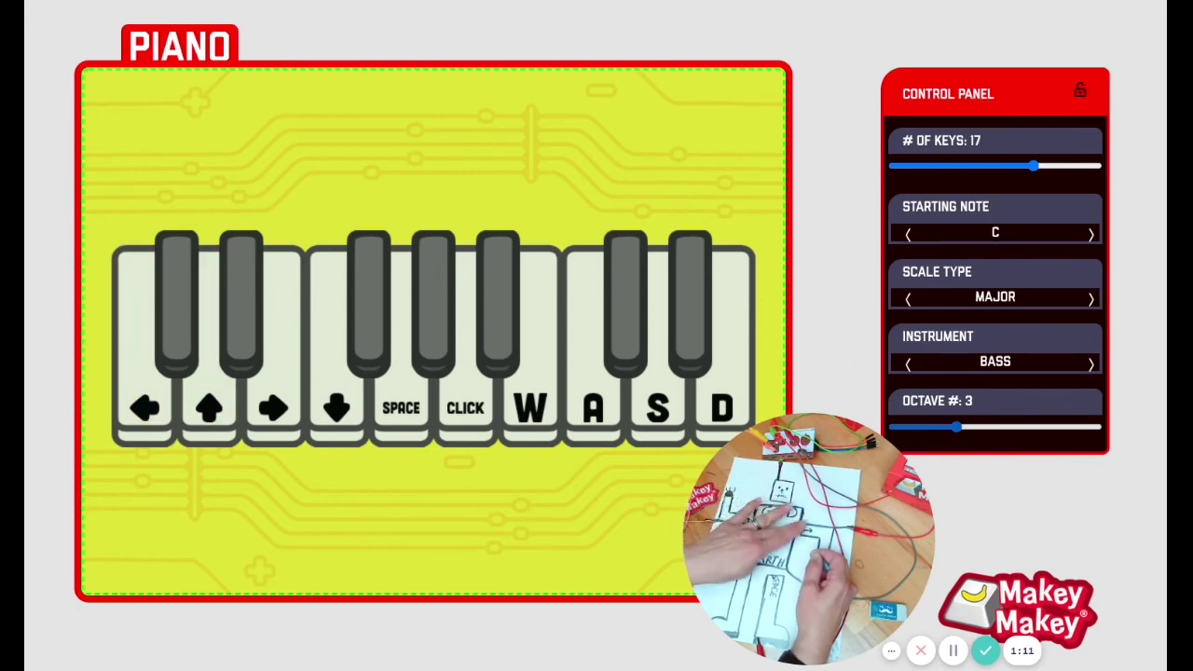
pyautogui.press('Right')
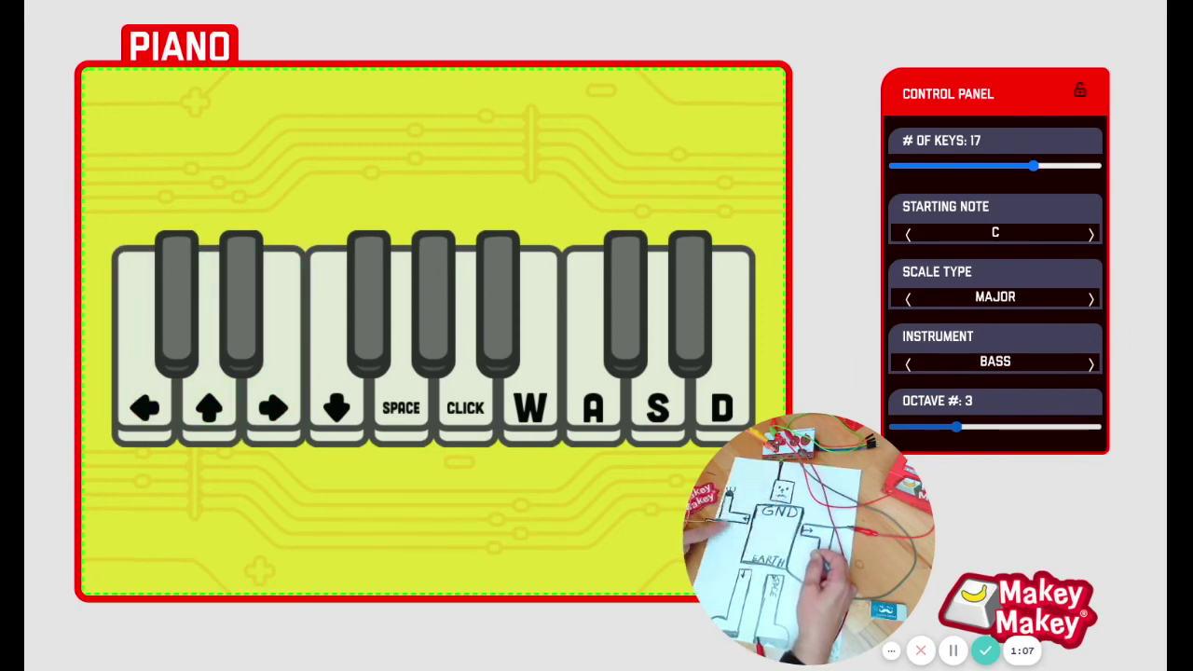
pyautogui.press('Left')
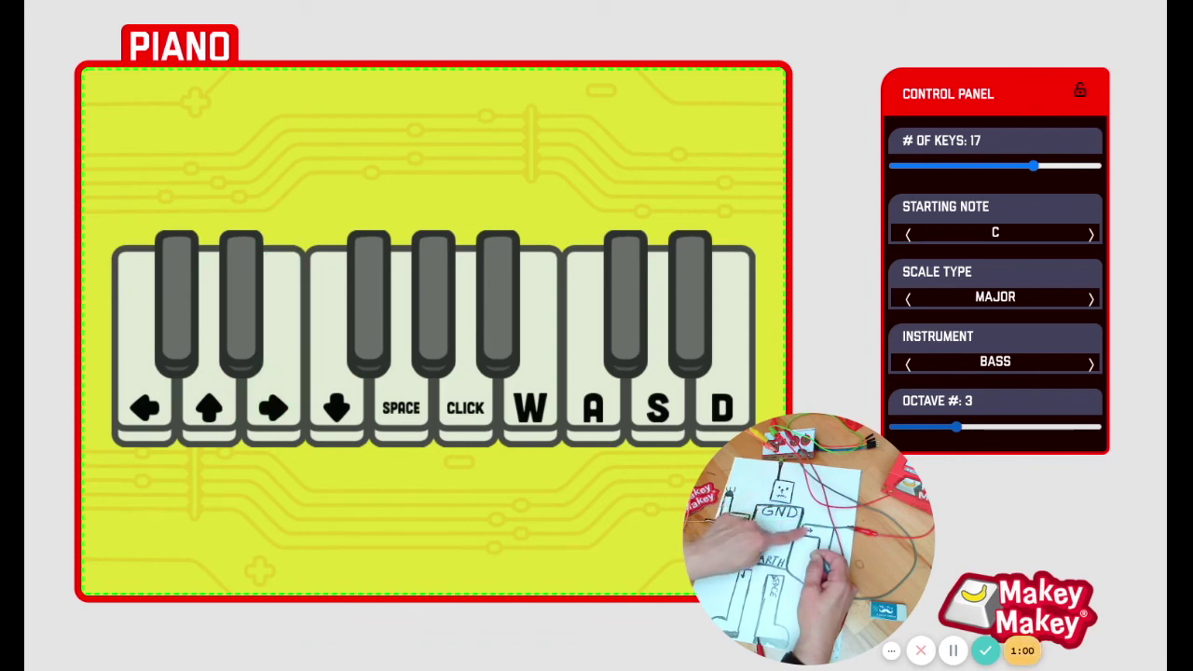
pyautogui.press('Right')
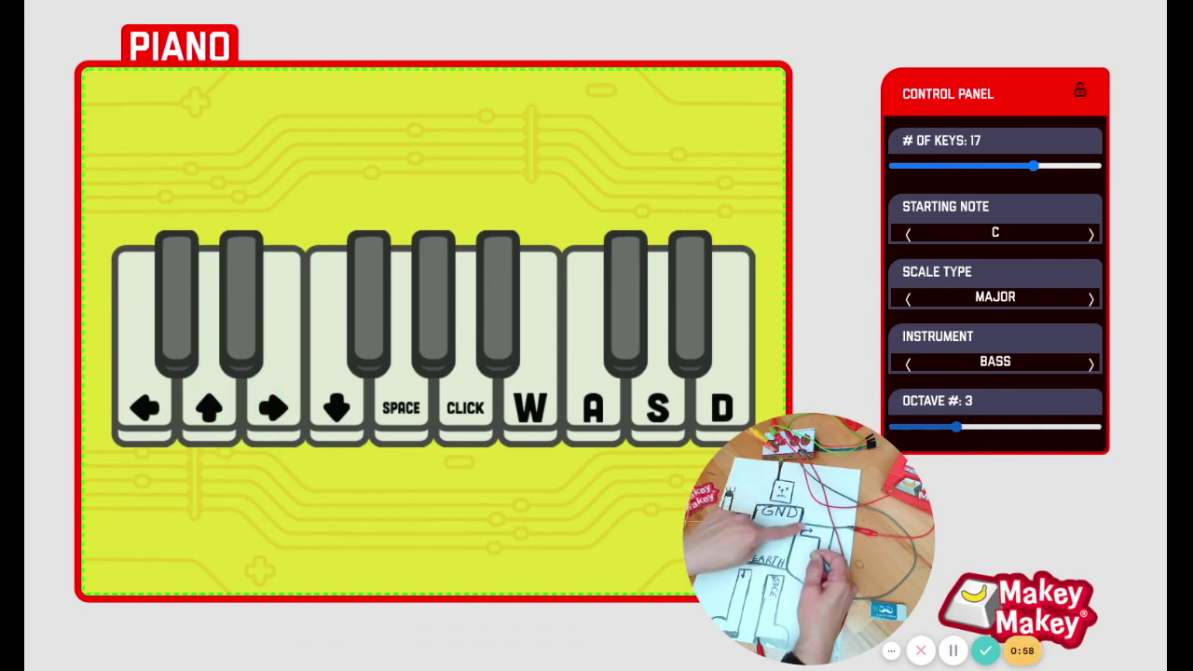
pyautogui.press('Right')
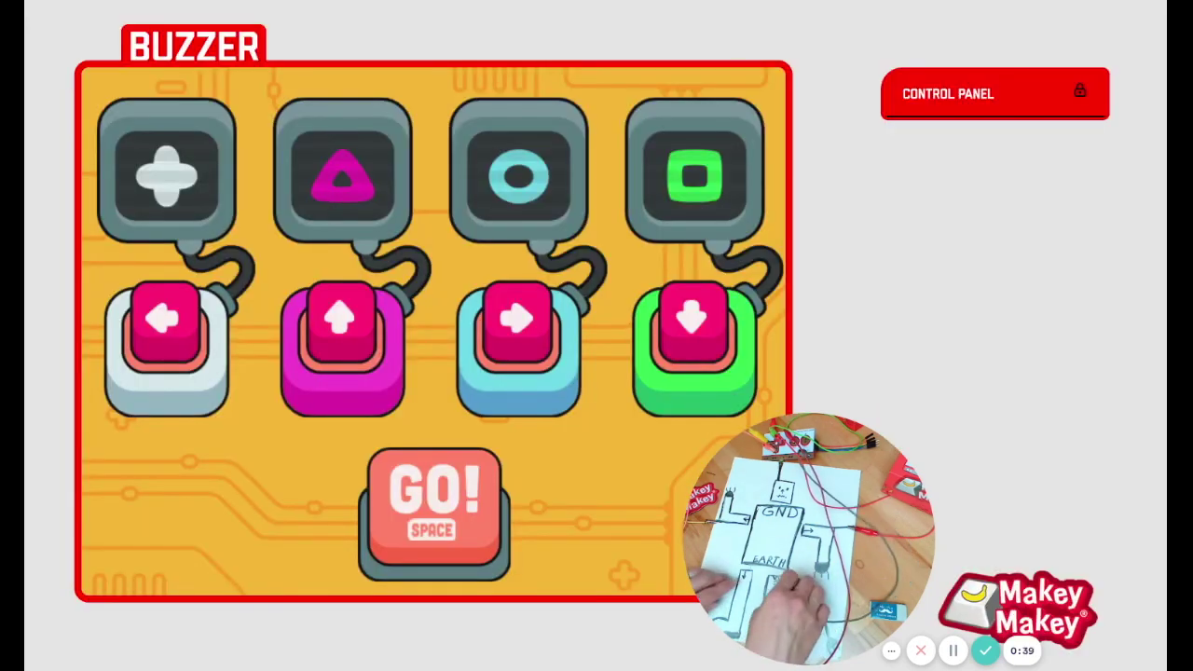
# - Start a Buzzer round with Space and buzz in first on the up arrow to win
pyautogui.press('space')
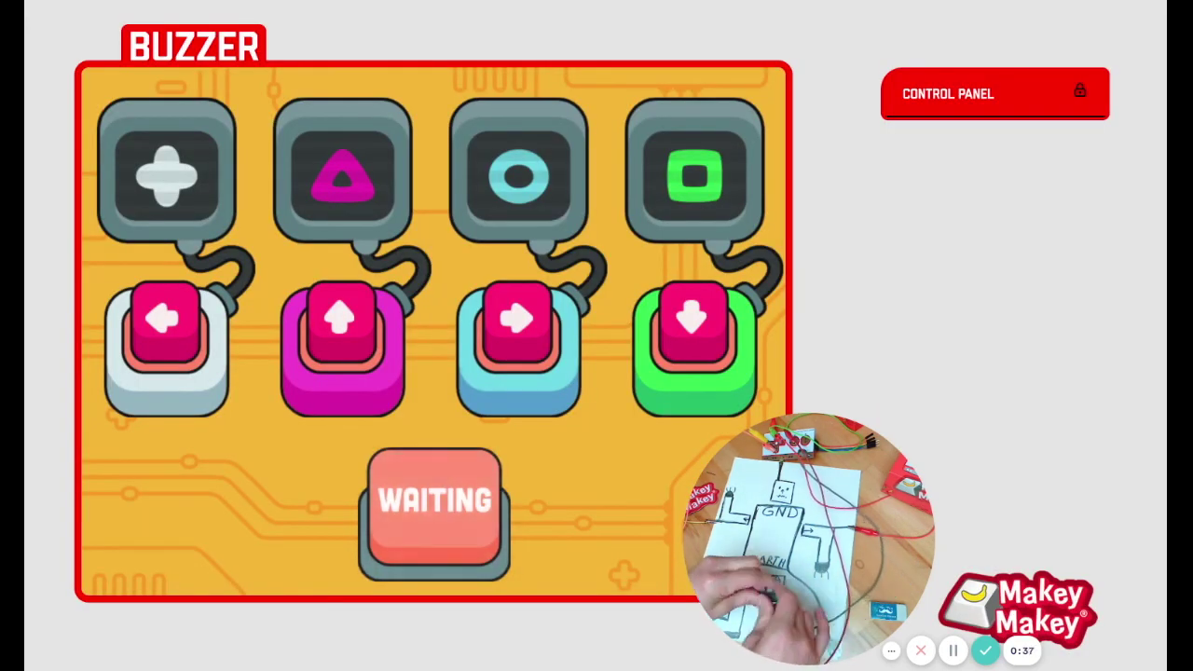
pyautogui.press('Up')
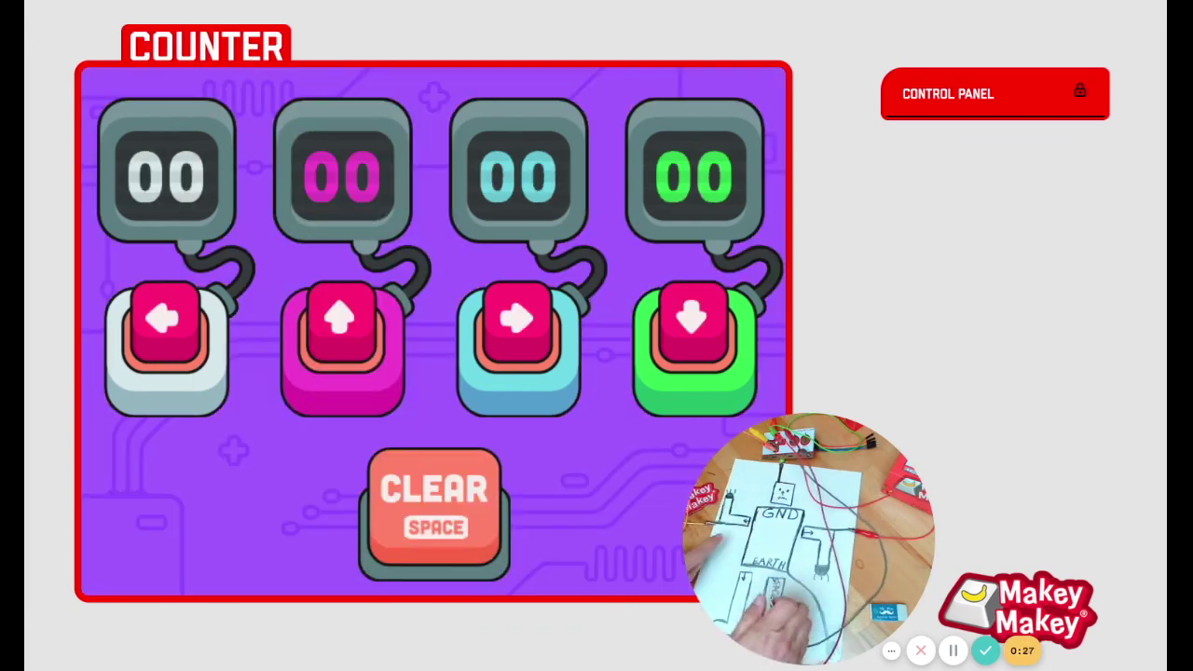
# - Bump the left, up and right counters once, then reset all counters to 00
pyautogui.press('Left')
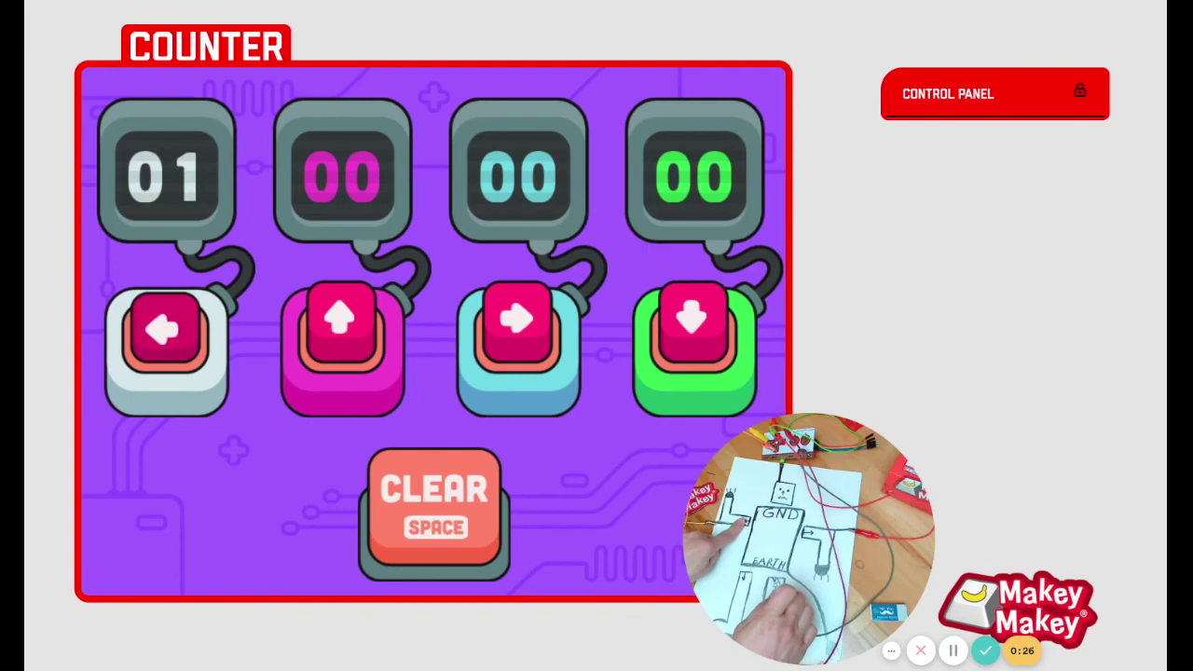
pyautogui.press('Up')
pyautogui.press('Right')
pyautogui.press('space')
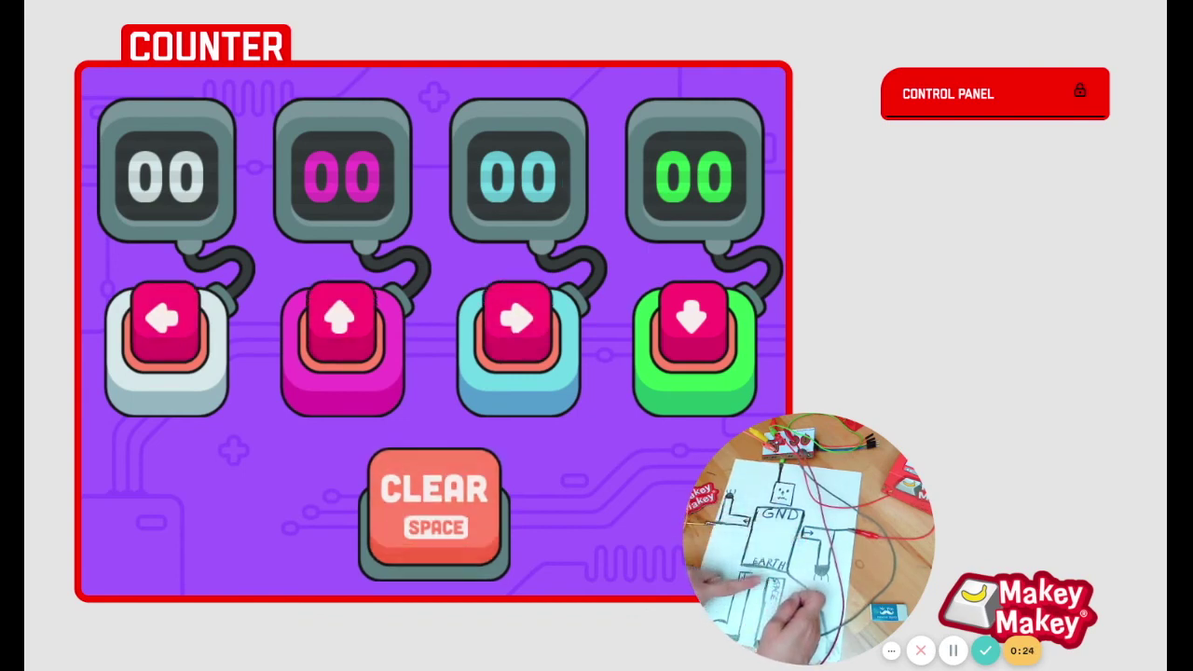
# - Tally presses on the four arrow counters until they read 07, 11, 08 and 01
pyautogui.press('Down')
pyautogui.press('Right')
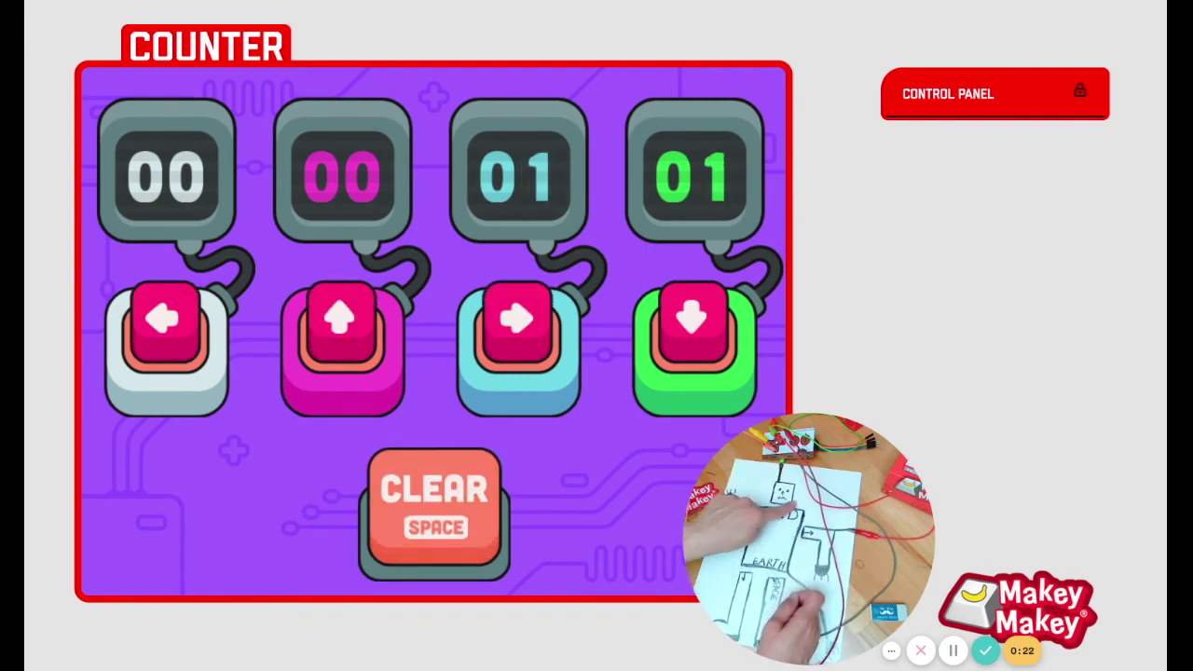
pyautogui.press('Up')
pyautogui.press('Left')
pyautogui.press('Up')
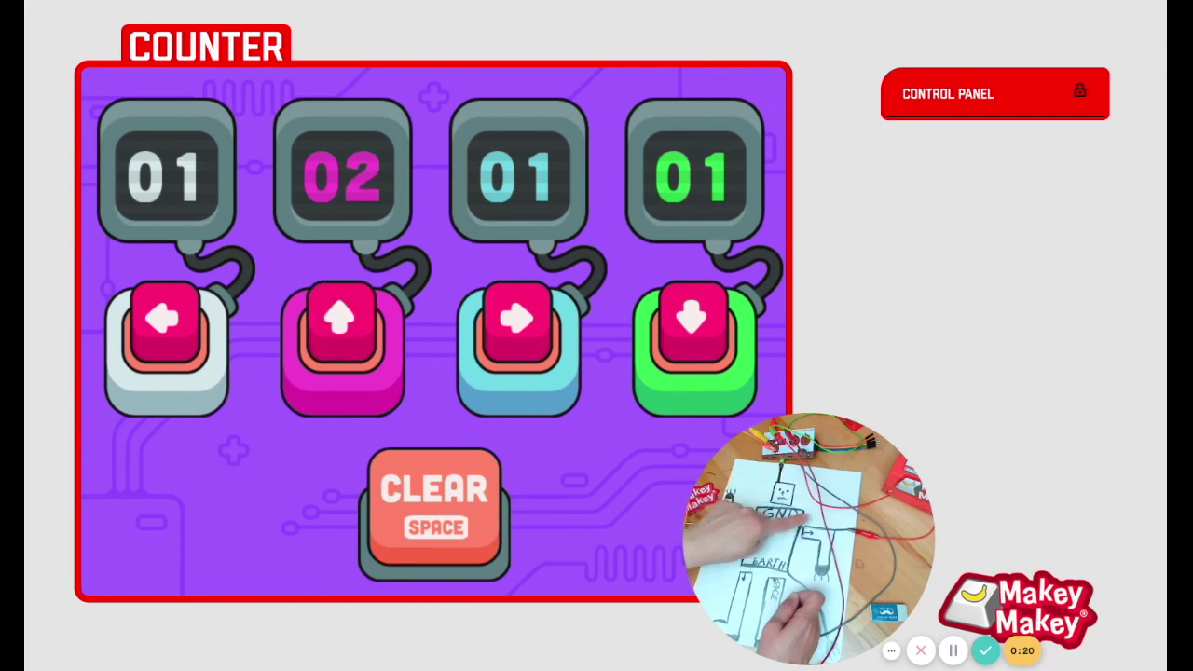
pyautogui.press('Right')
pyautogui.press('Up')
pyautogui.press('Left')
pyautogui.press('Up')
pyautogui.press('Right')
pyautogui.press('Right')
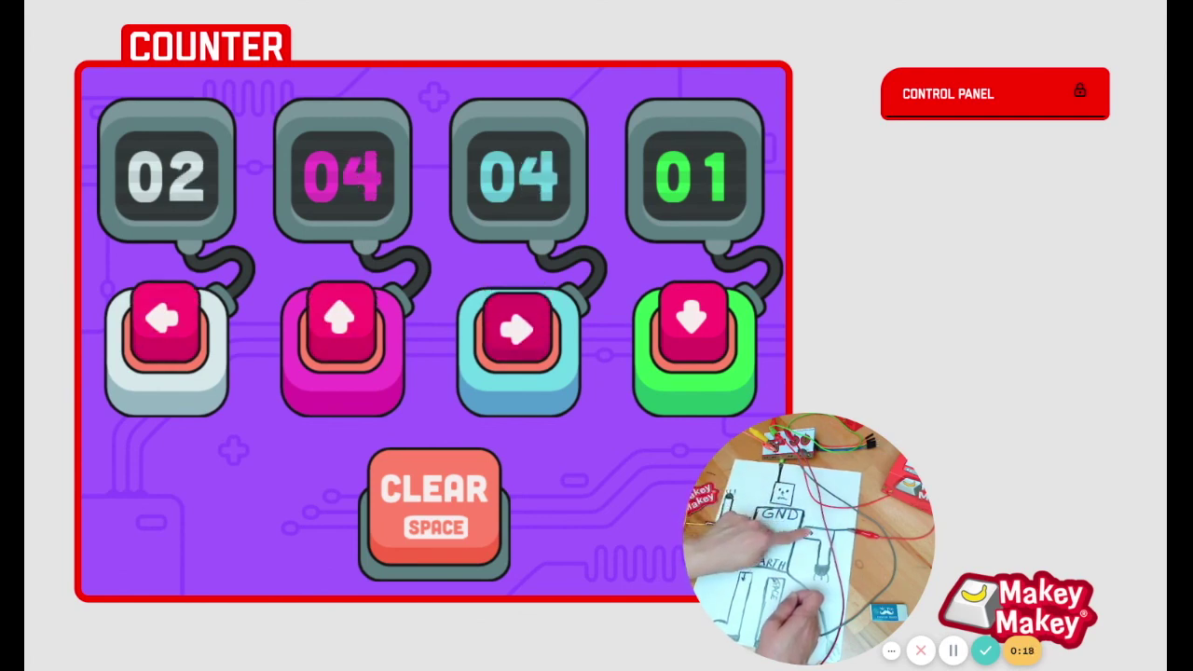
pyautogui.press('Right')
pyautogui.press('Up')
pyautogui.press('Up')
pyautogui.press('Up')
pyautogui.press('Up')
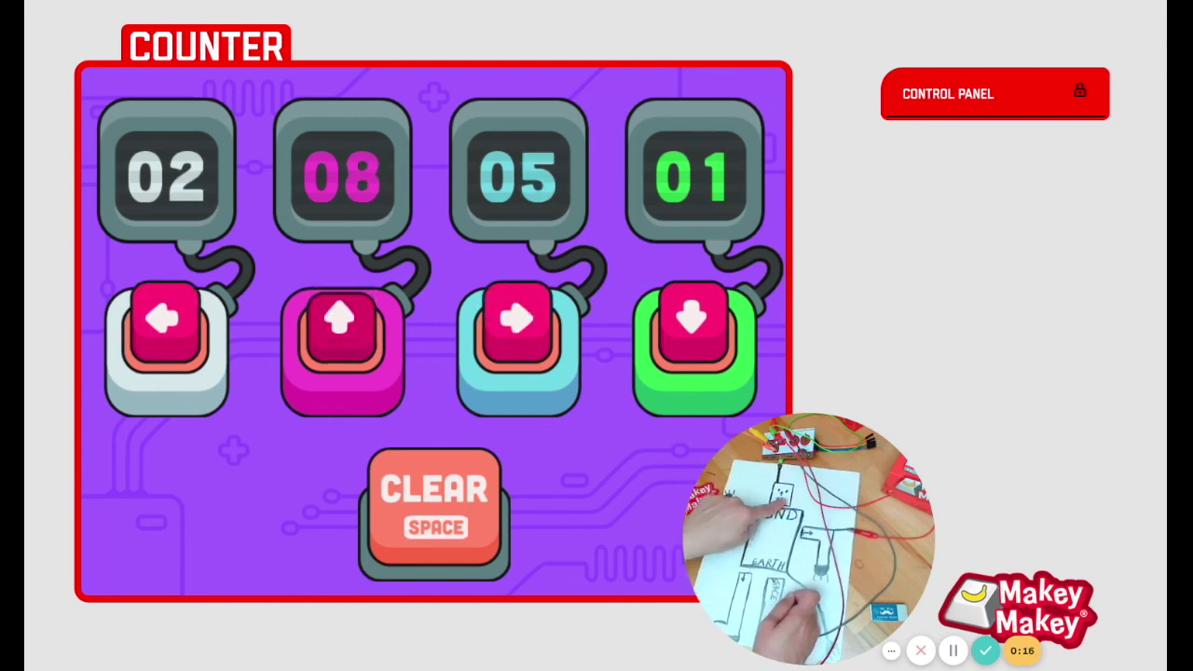
pyautogui.press('Up')
pyautogui.press('Up')
pyautogui.press('Up')
pyautogui.press('Left')
pyautogui.press('Left')
pyautogui.press('Left')
pyautogui.press('Left')
pyautogui.press('Left')
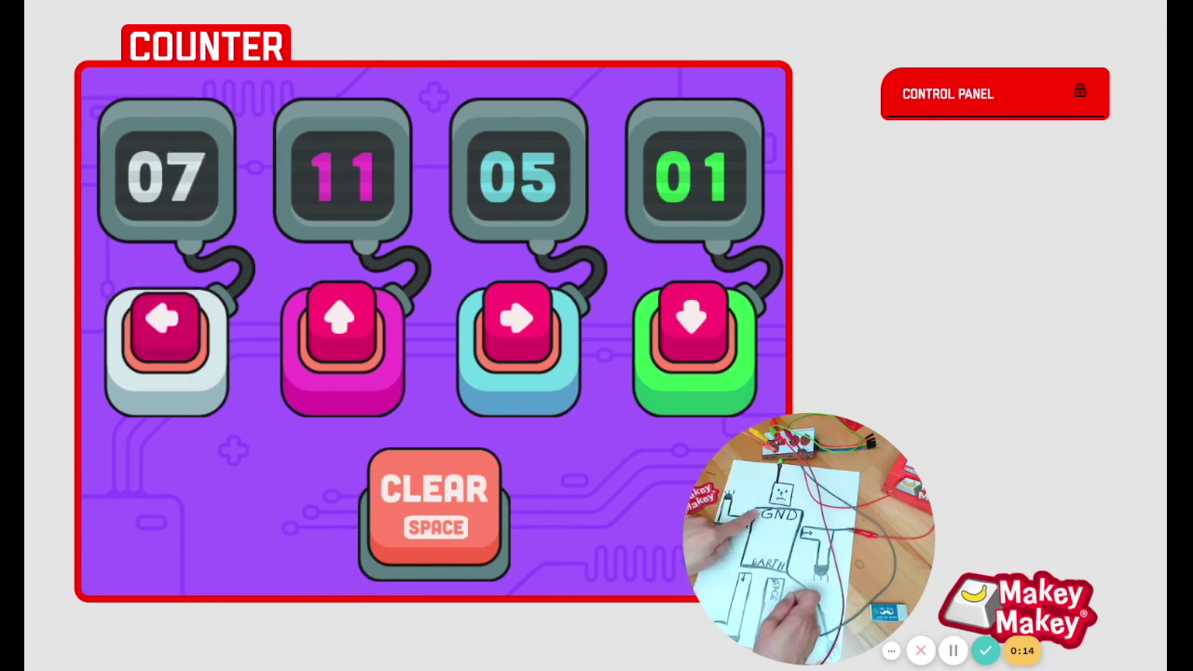
pyautogui.press('Right')
pyautogui.press('Right')
pyautogui.press('Right')
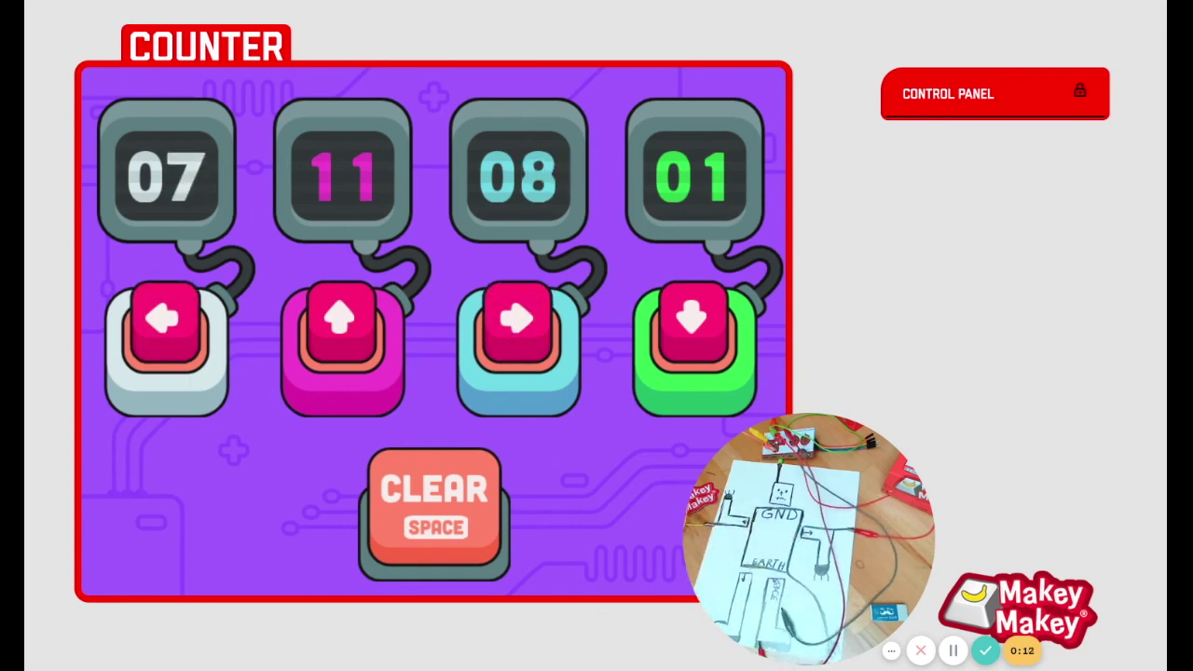
pyautogui.moveTo(894, 538)
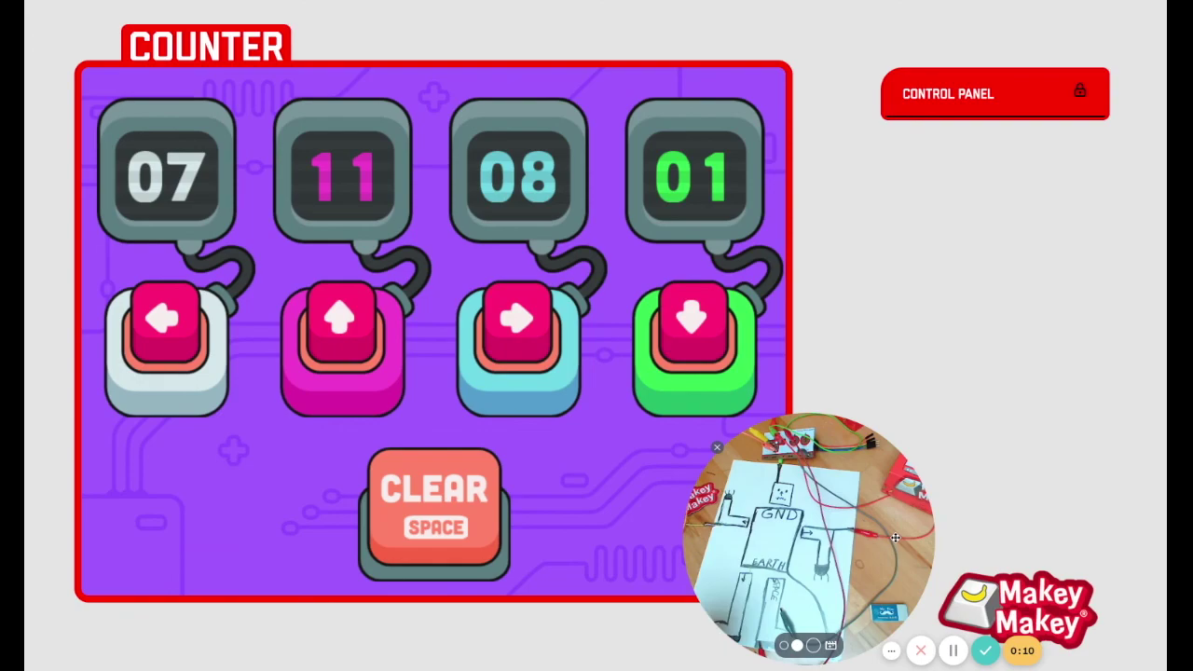